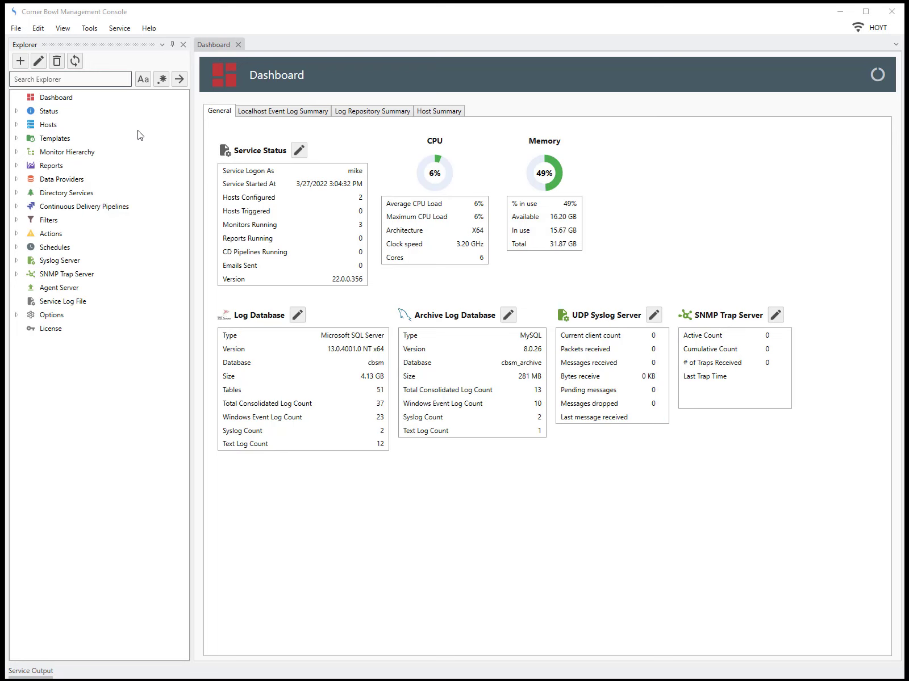
Start adding a new computer, device or endpoint from File > New.
left_click(17, 29)
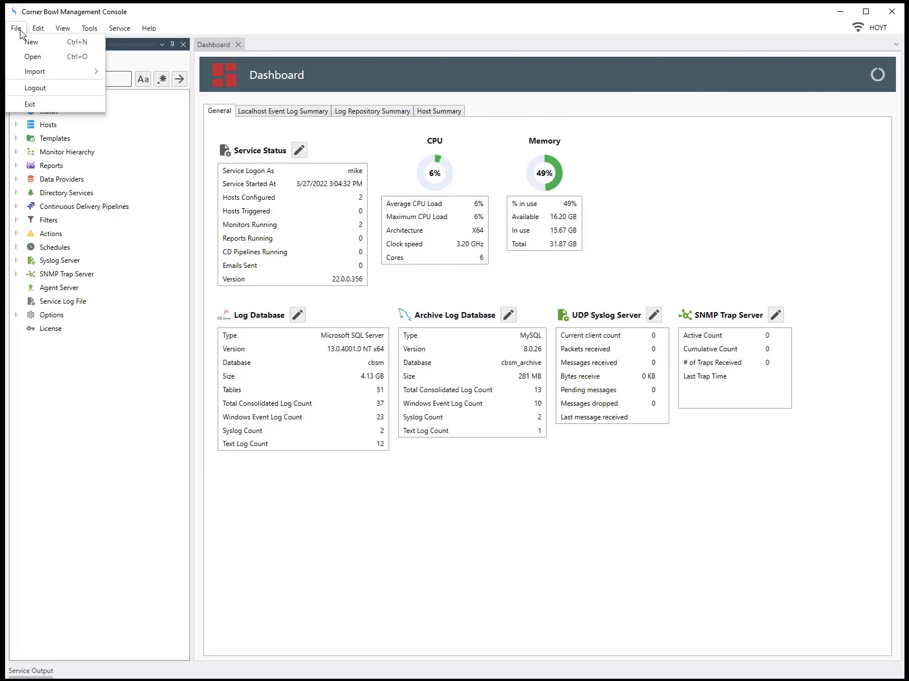
left_click(25, 44)
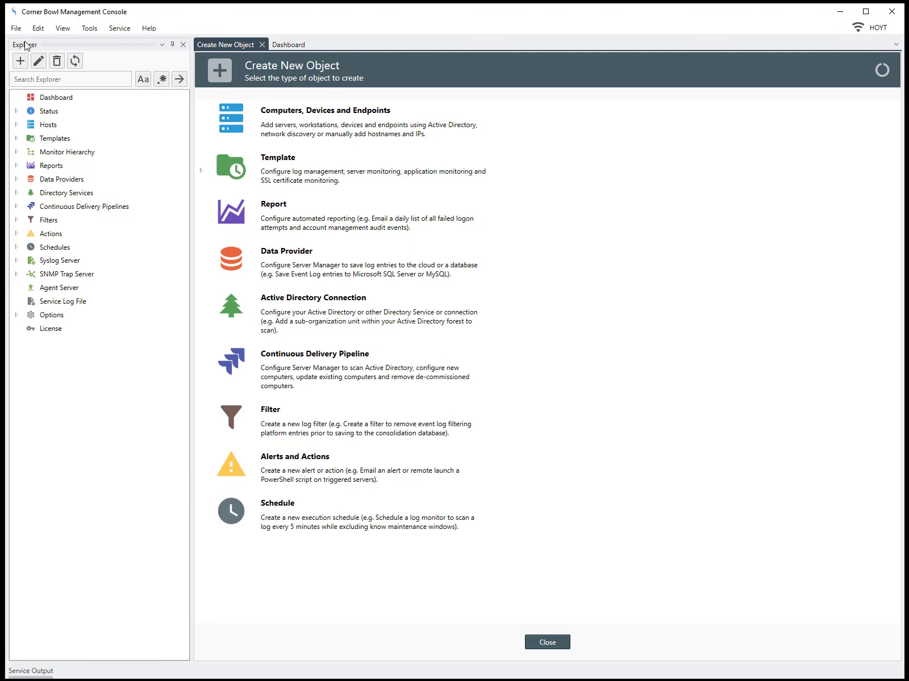
left_click(280, 134)
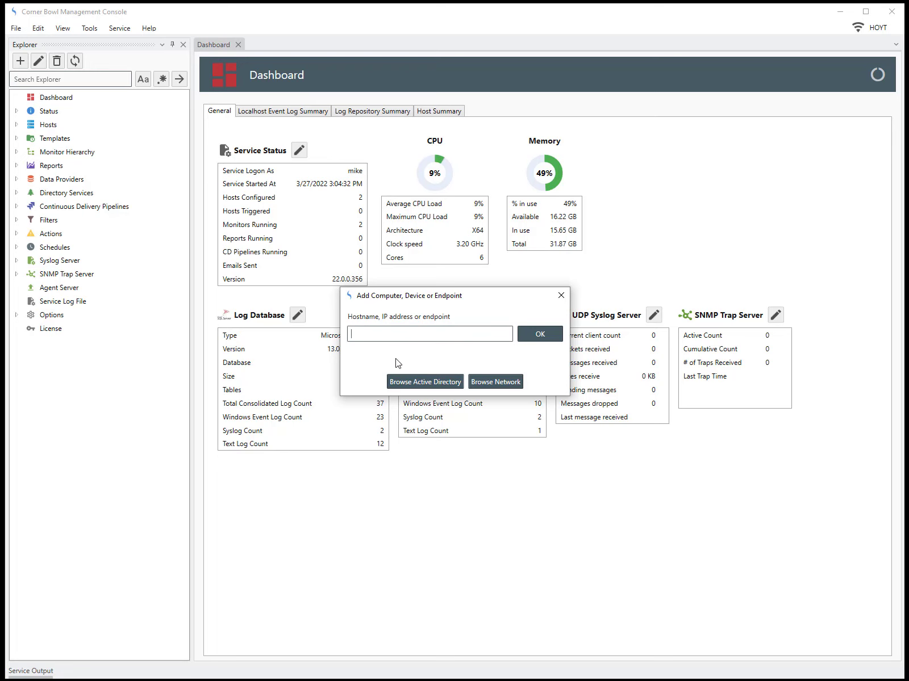
Add server2016dc-2 from the Active Directory Domain Controllers container as a host.
left_click(406, 381)
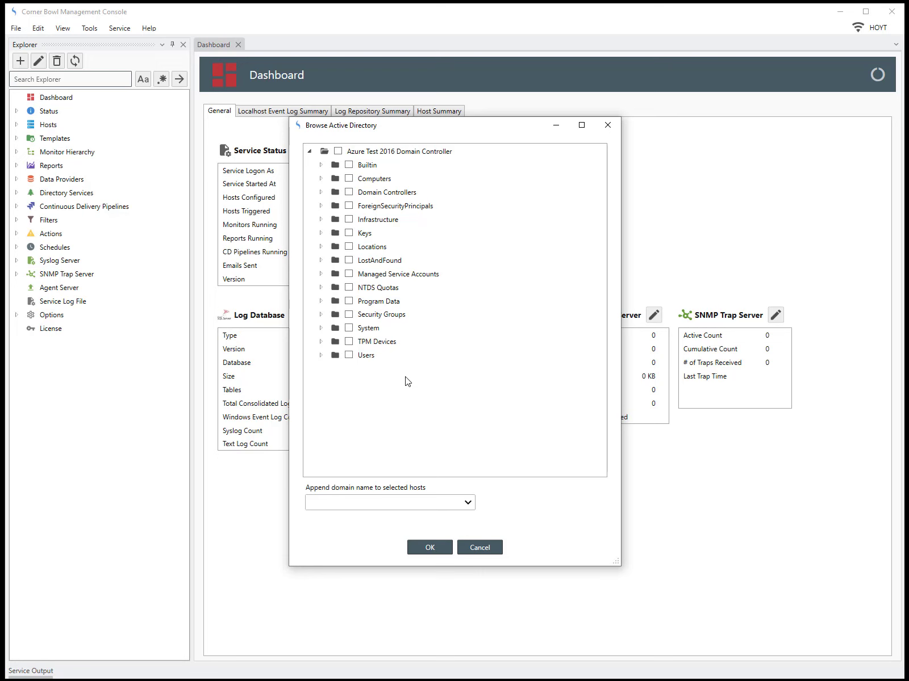
left_click(322, 179)
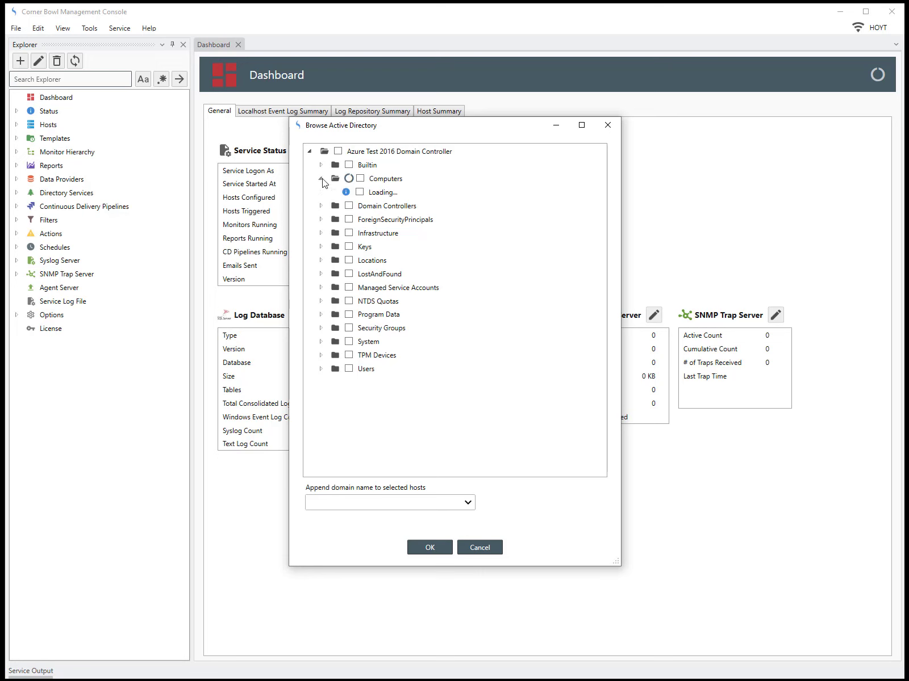
left_click(321, 233)
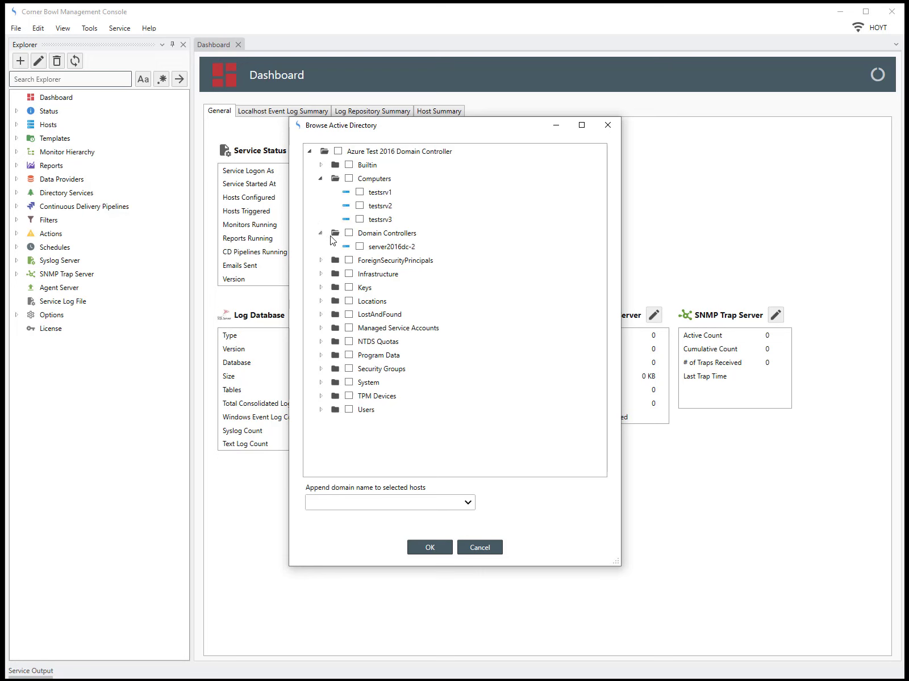
left_click(349, 233)
left_click(429, 547)
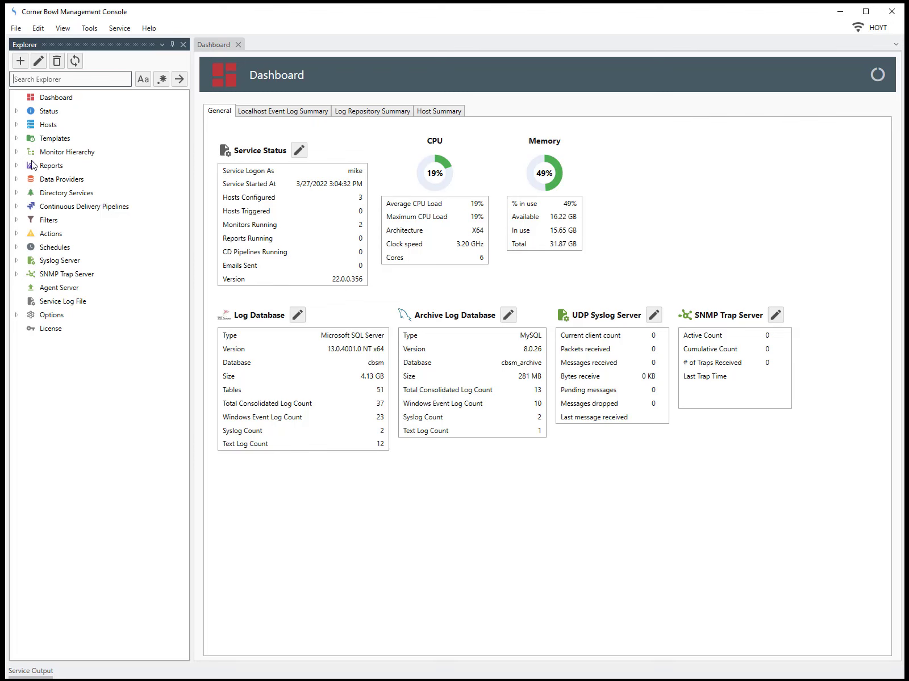
Expand Hosts and select the Domain Controllers group to show server2016dc-2.
left_click(17, 125)
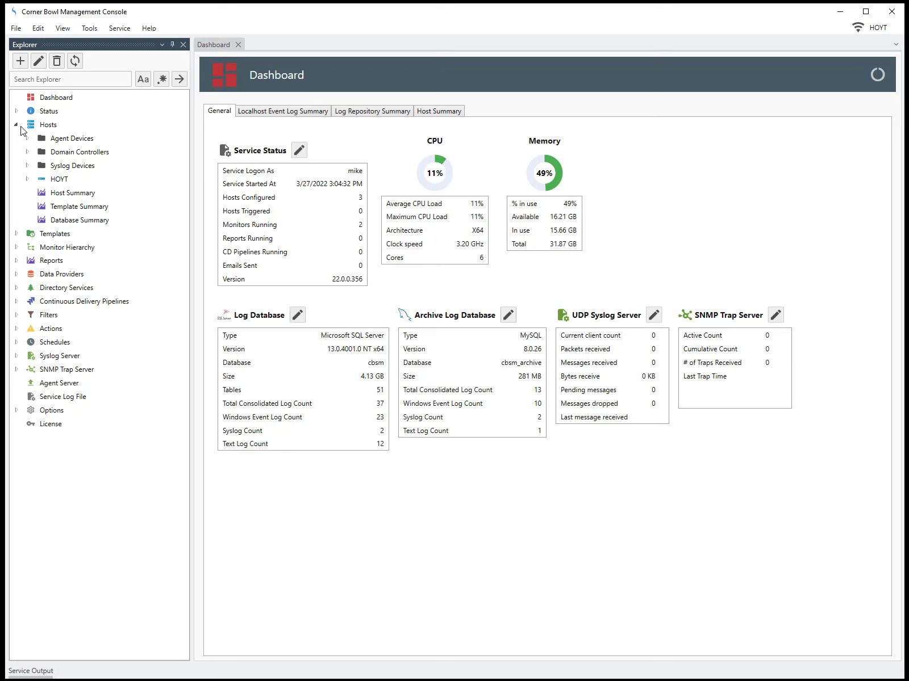
left_click(27, 152)
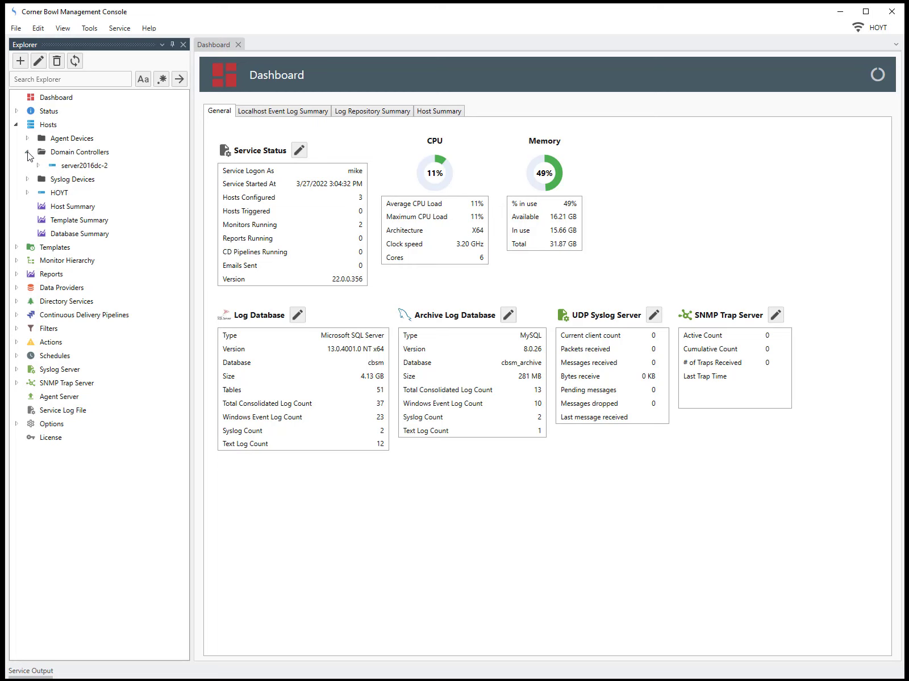
left_click(62, 153)
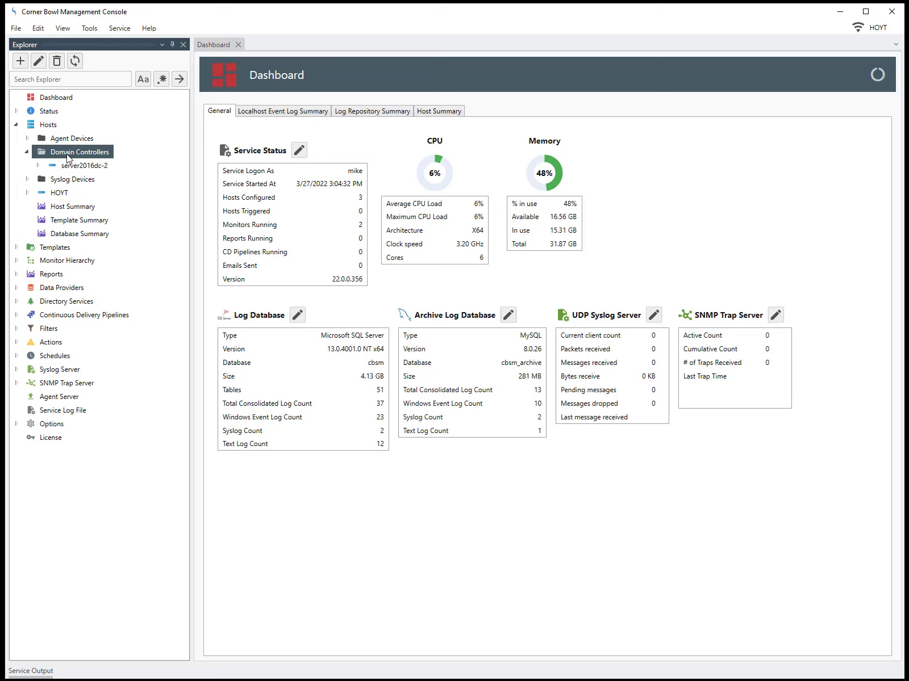
Expand Templates > Sample Templates > Real-Time Monitors > Success Logons and widen the Explorer.
left_click(16, 247)
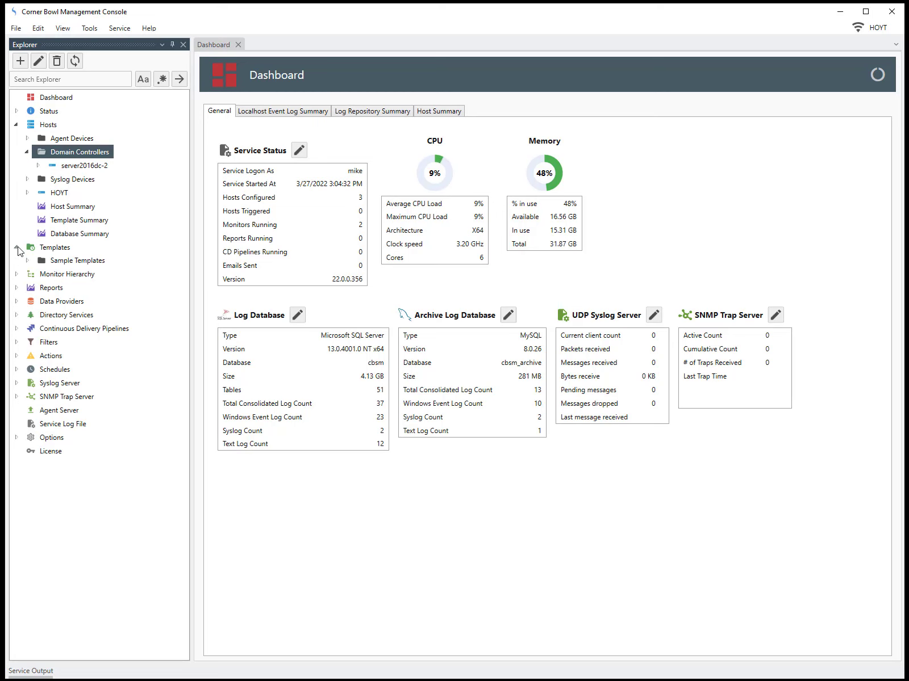
left_click(27, 260)
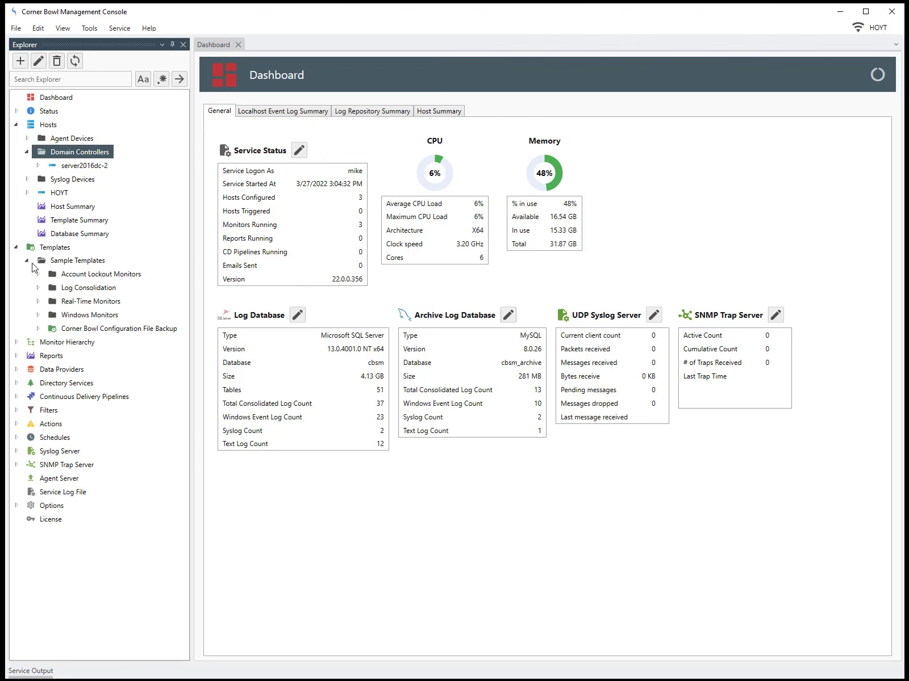
left_click(38, 302)
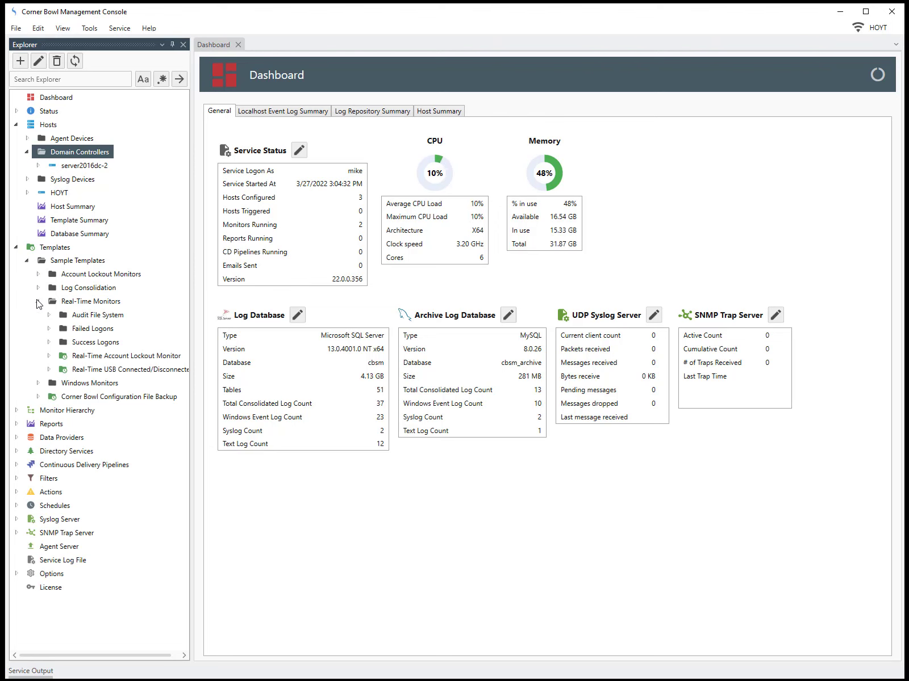
left_click(49, 343)
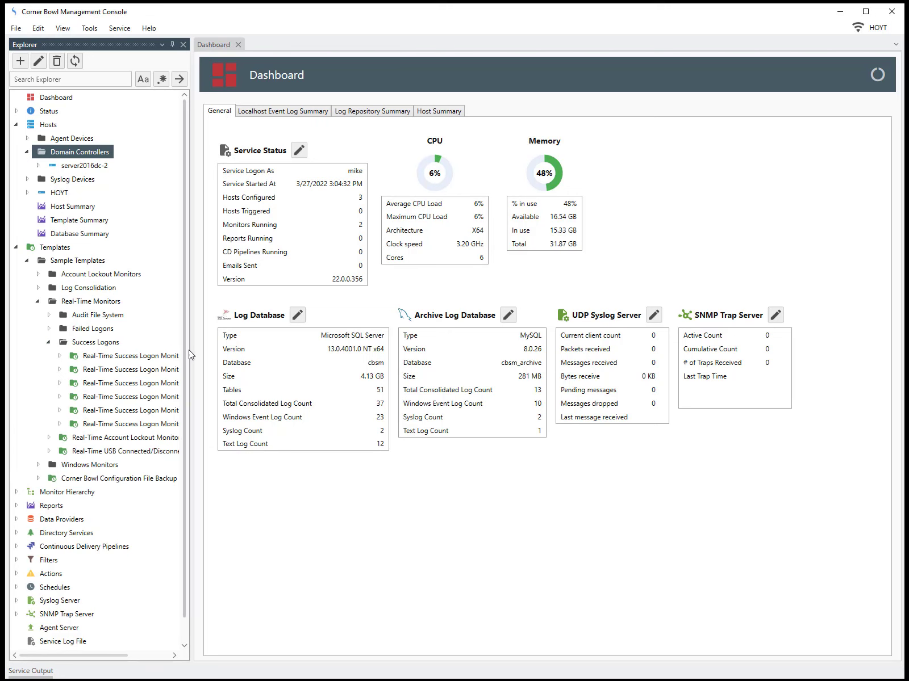
left_click_drag(189, 354, 267, 345)
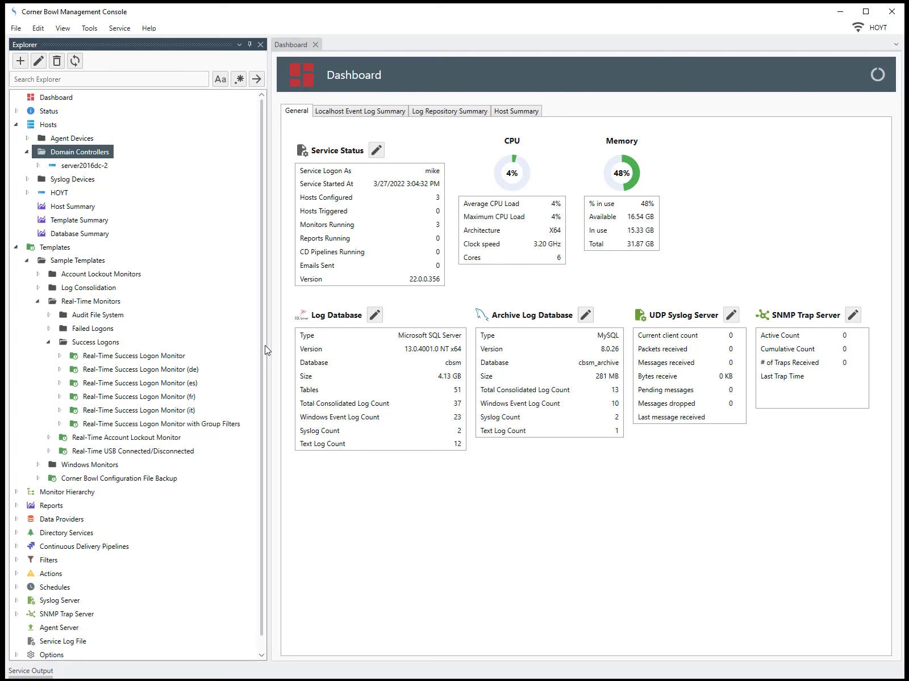
Open Template Properties for Real-Time Success Logon Monitor with Group Filters.
left_click(232, 427)
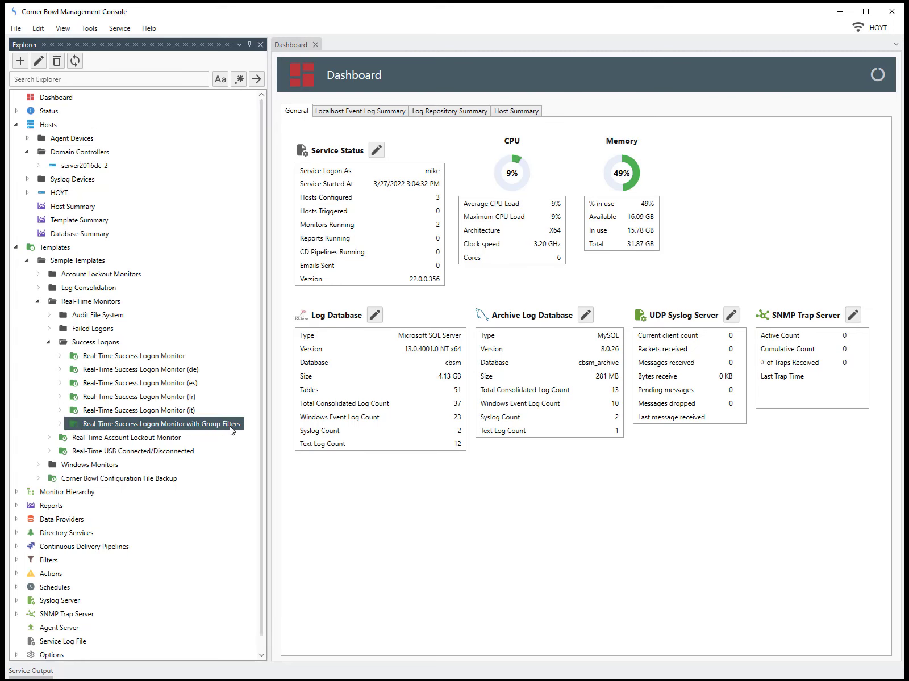
right_click(231, 431)
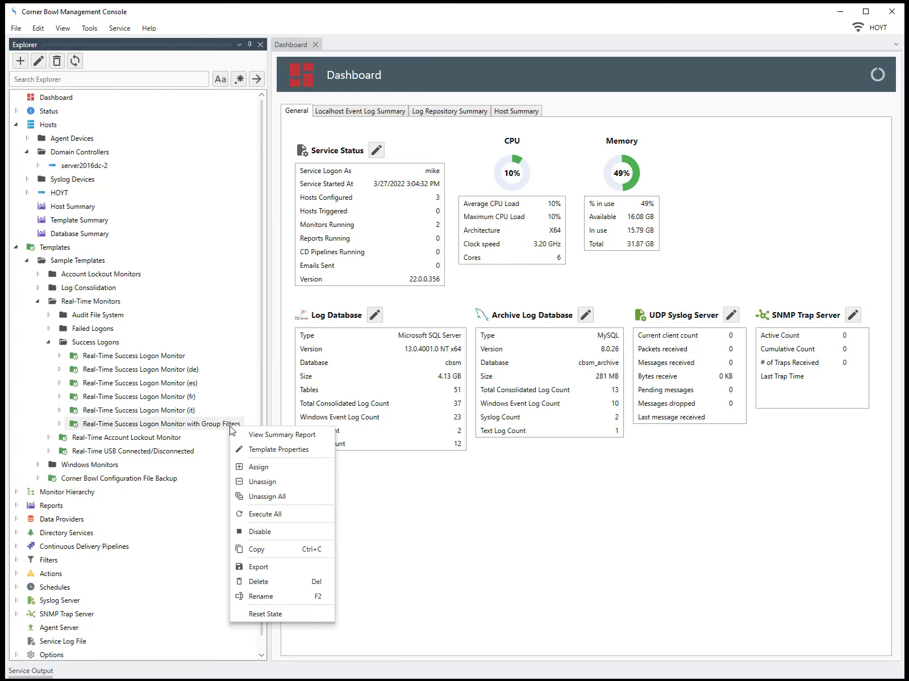
left_click(248, 451)
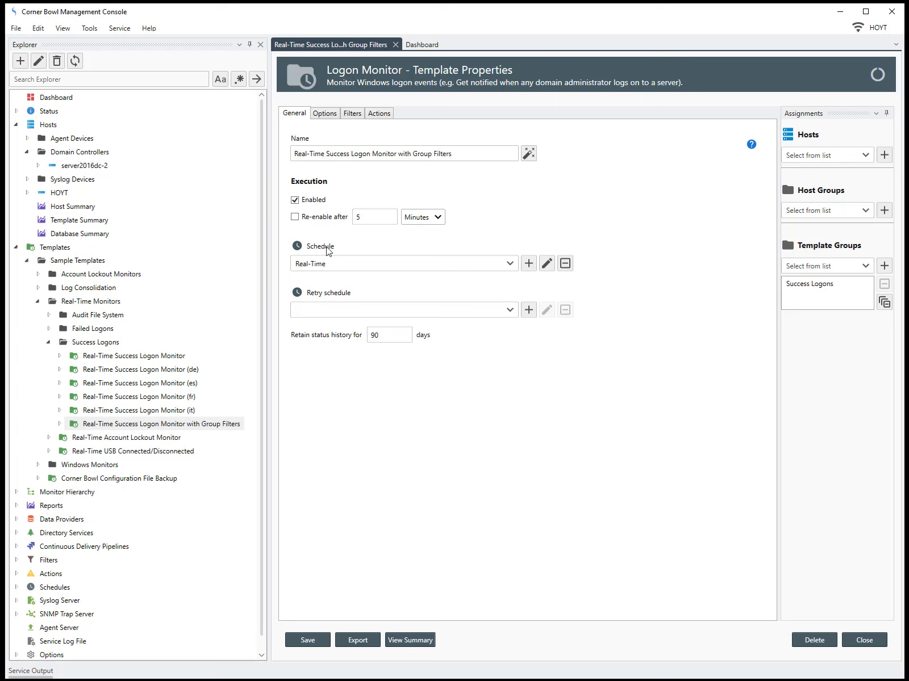
Keep the monitor's level at Success Audit, then view its Filters settings.
left_click(329, 114)
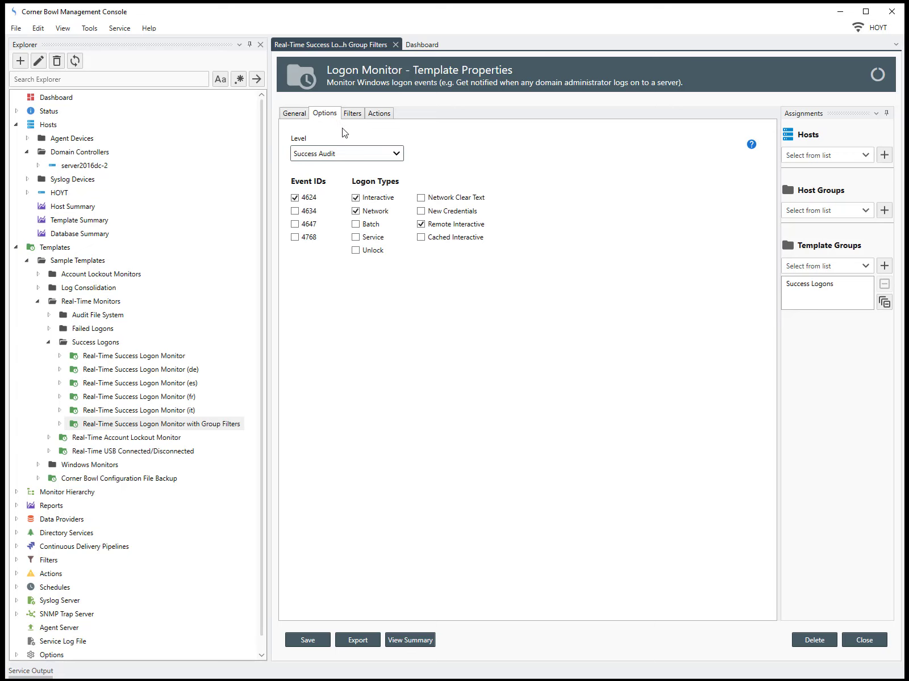
left_click(398, 155)
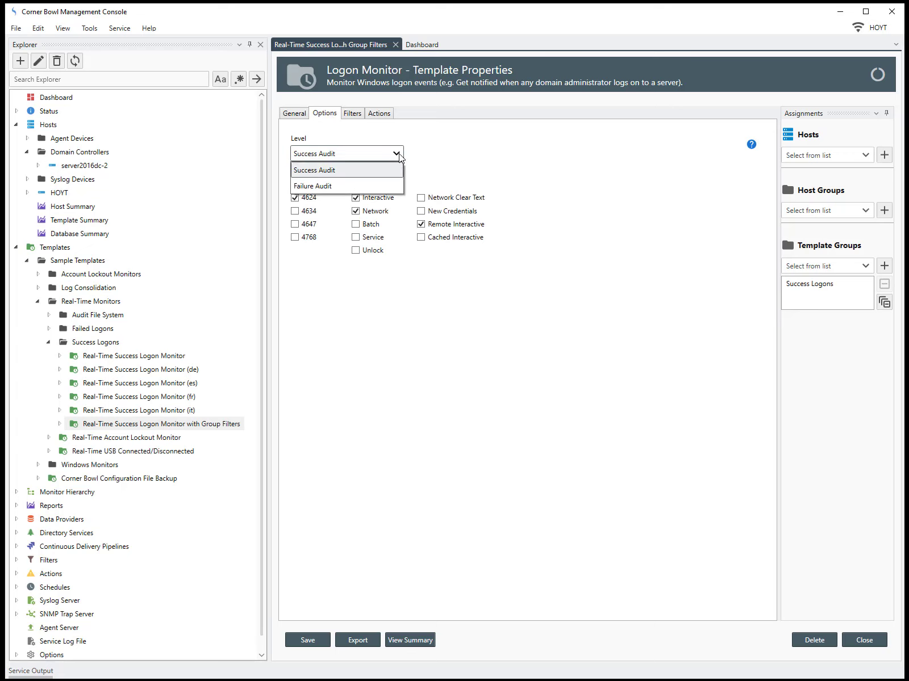
left_click(396, 156)
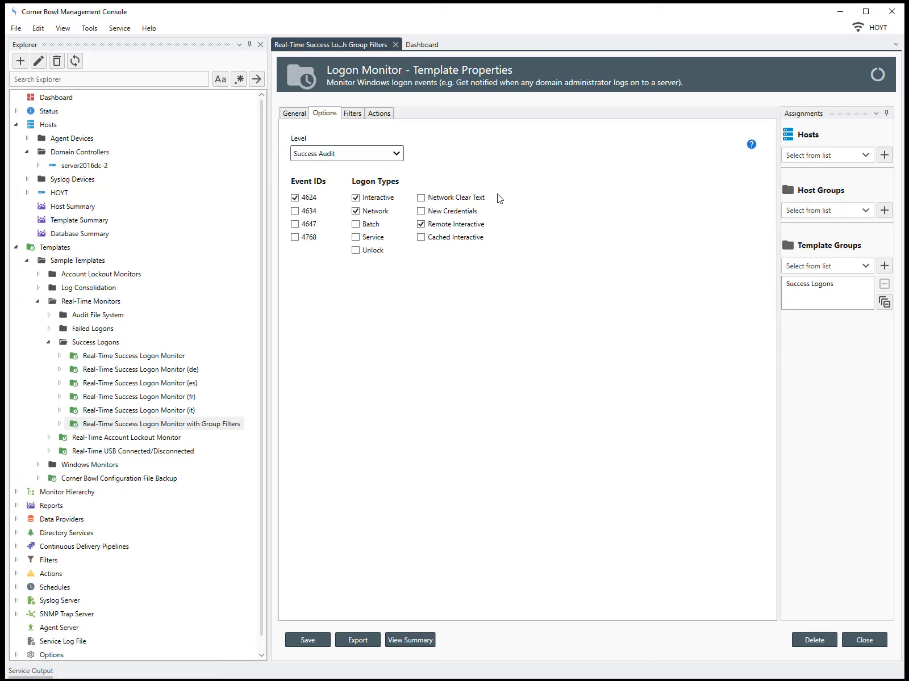
left_click(363, 116)
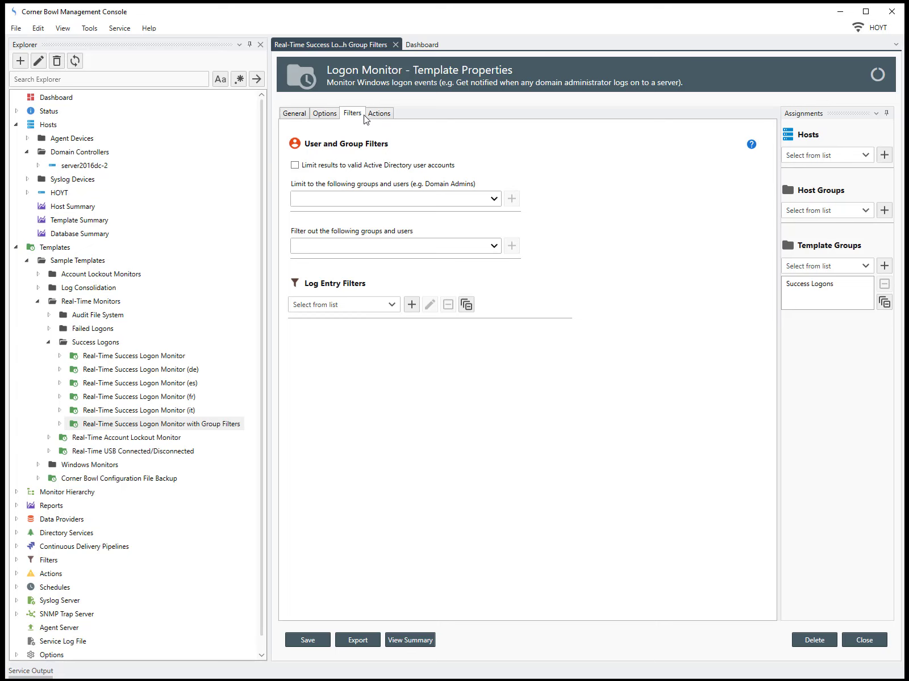
Limit results to valid Active Directory user accounts in the Domain Admins group.
left_click(294, 165)
left_click(491, 199)
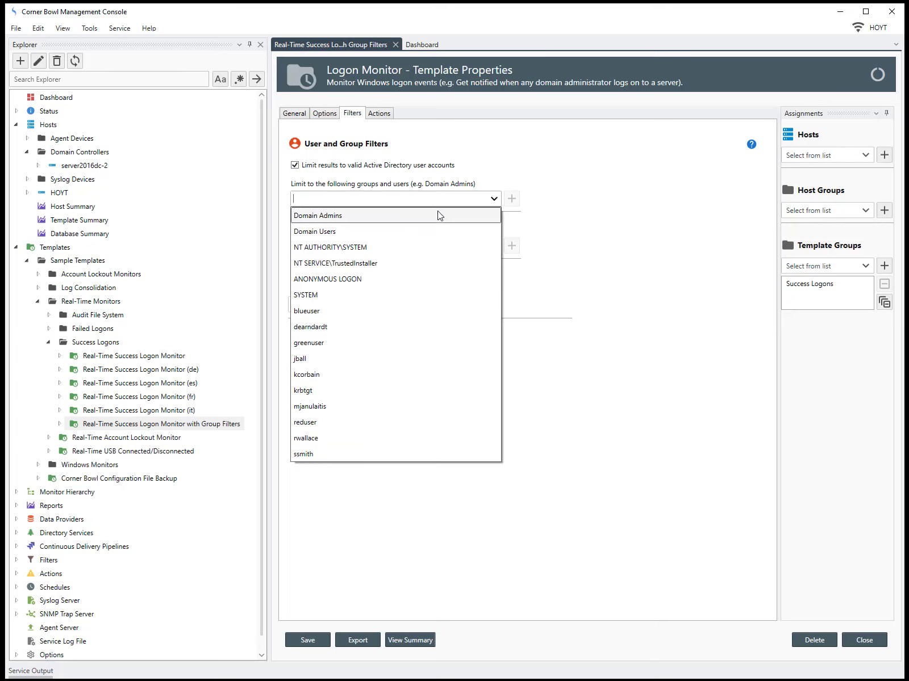
left_click(439, 217)
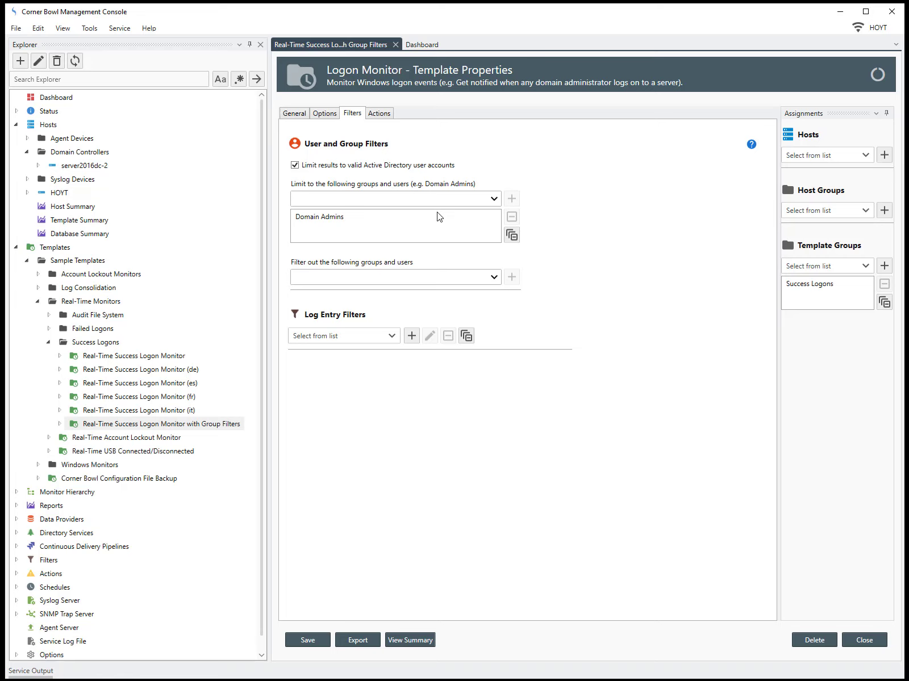
Filter out a specific domain user account from the monitored logons.
left_click(493, 277)
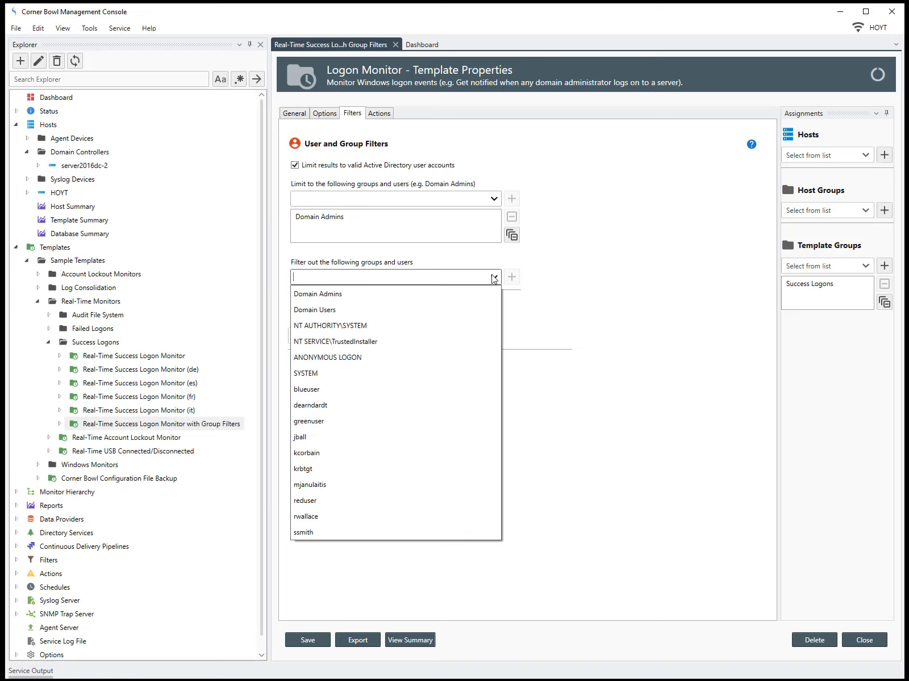
left_click(364, 485)
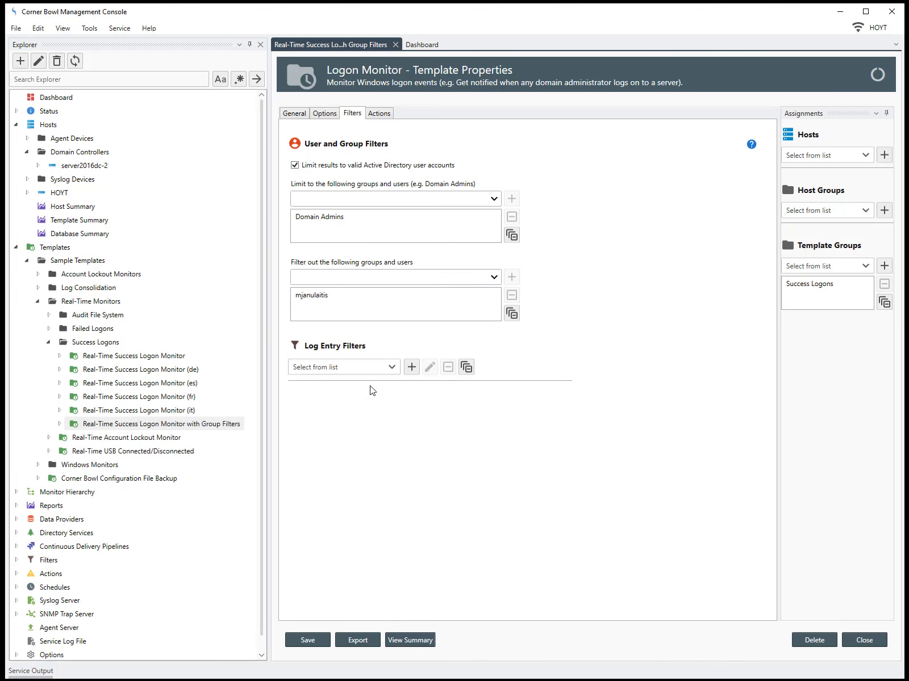
left_click(379, 114)
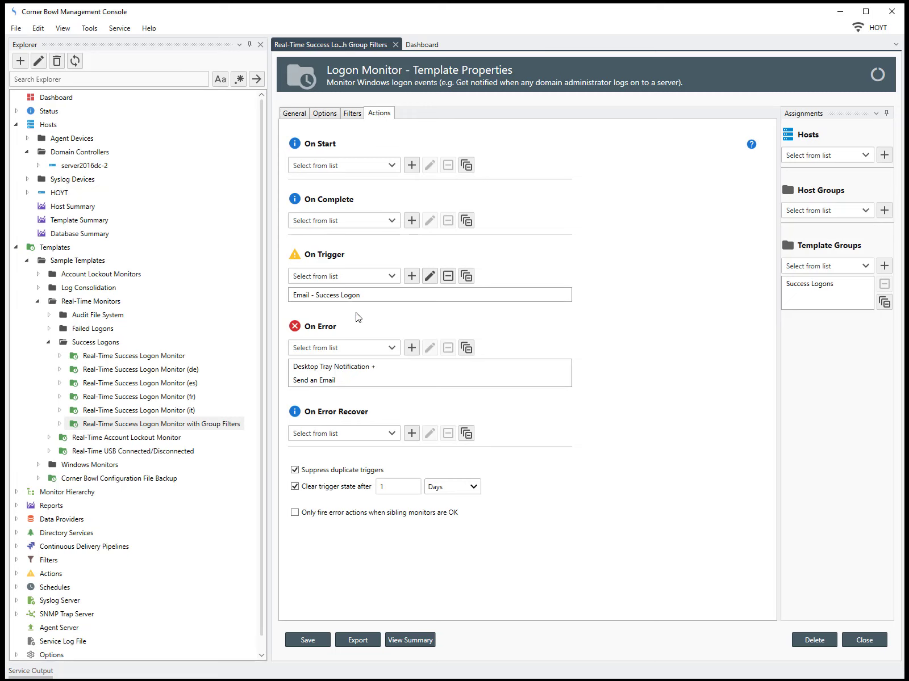
Add a recipient address to the Email - Success Logon action and save it.
left_click(353, 298)
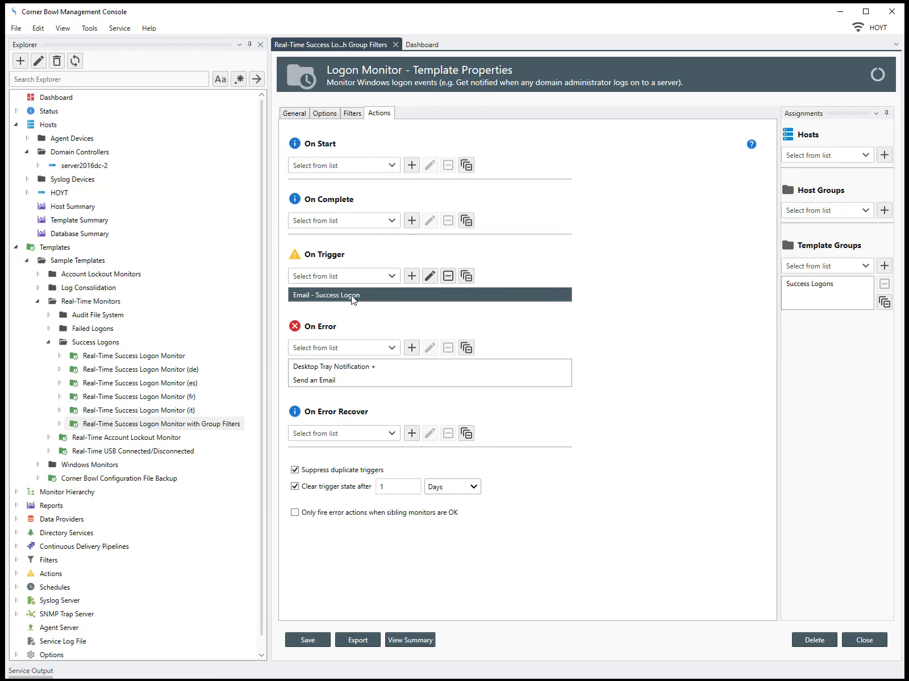
double_click(353, 296)
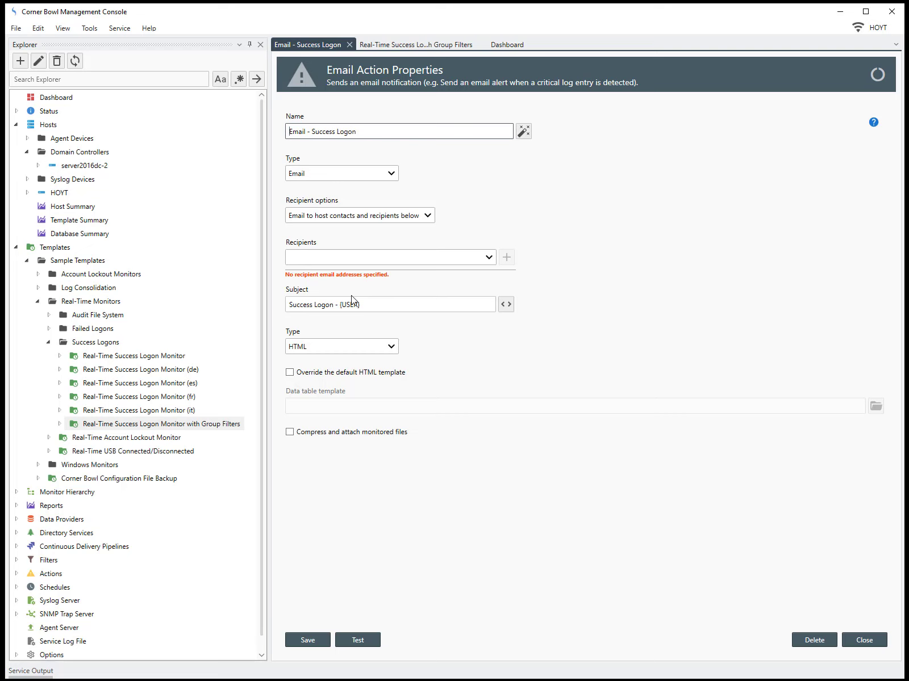
left_click(490, 257)
left_click(473, 275)
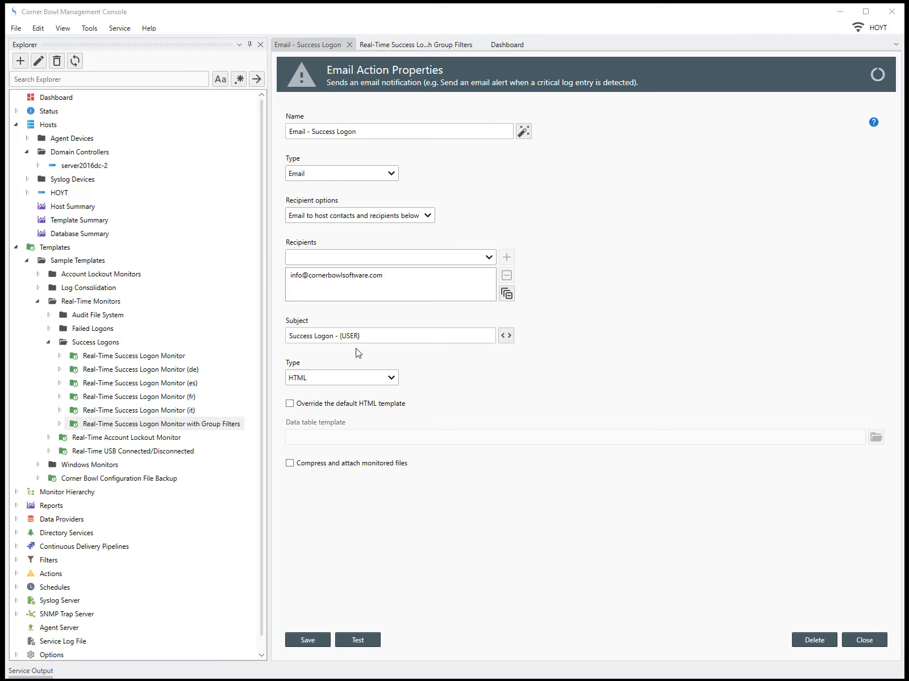
left_click(859, 640)
left_click(415, 375)
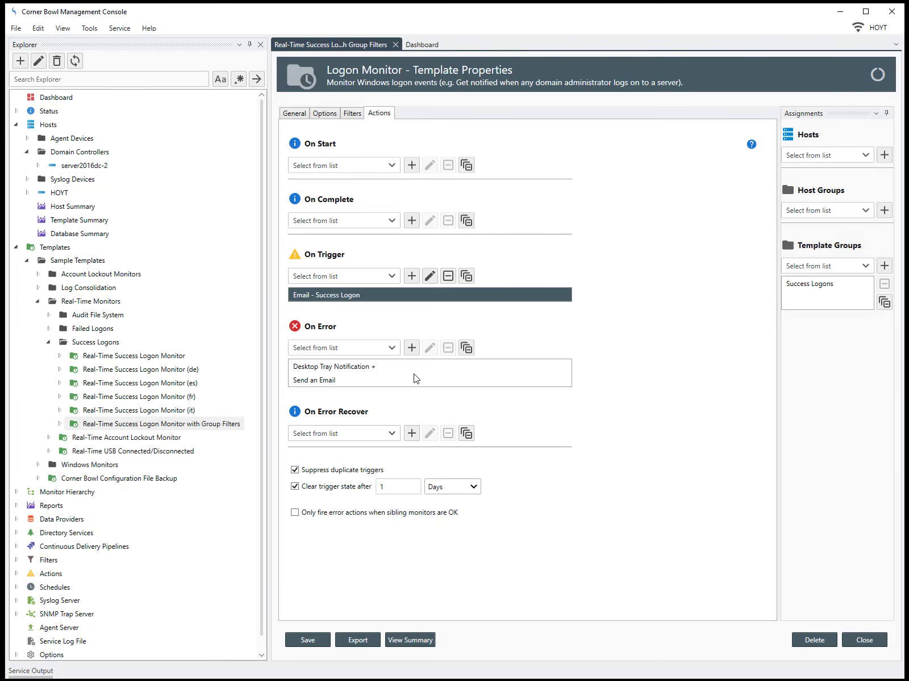
Assign the monitor template directly to host server2016dc-2.
left_click(417, 372)
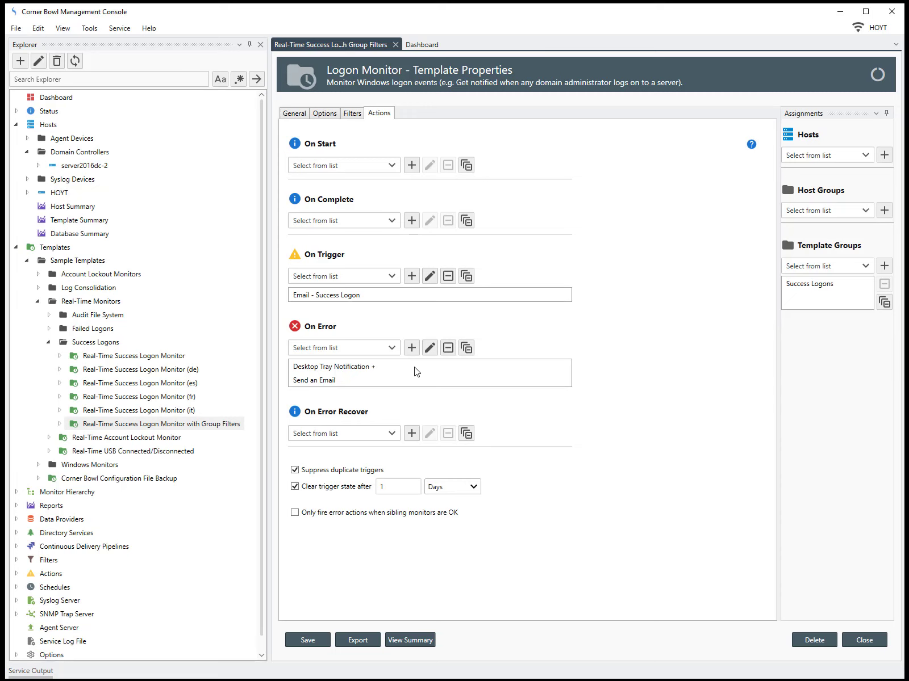
left_click(813, 121)
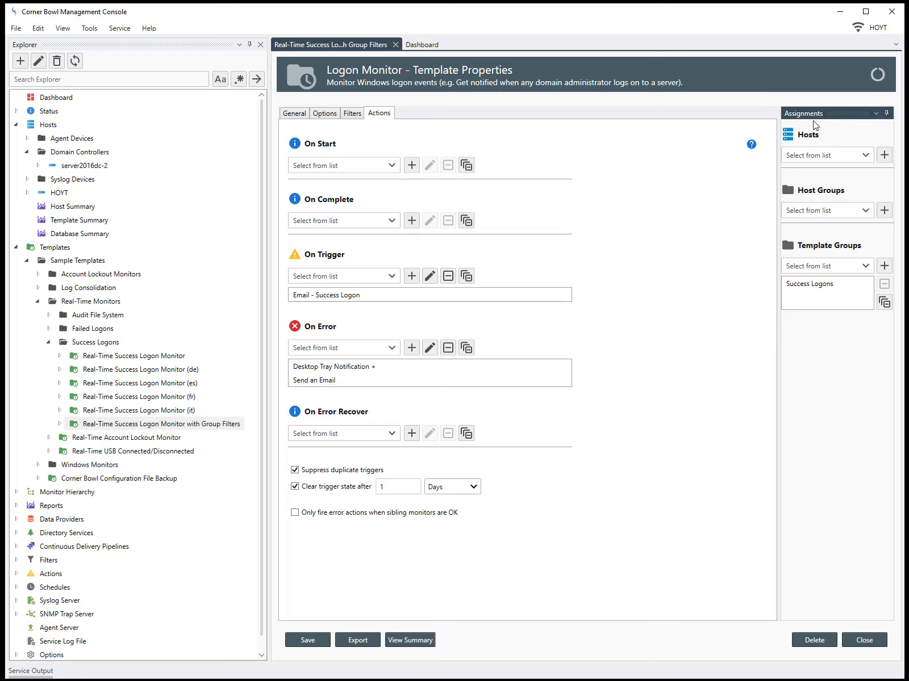
left_click(864, 156)
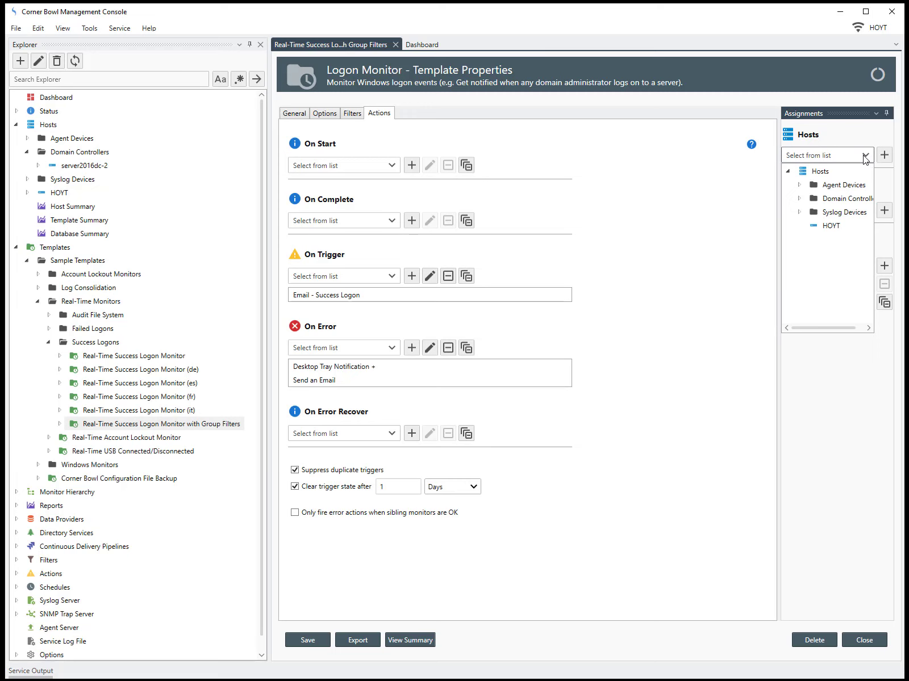
left_click(799, 199)
left_click(838, 214)
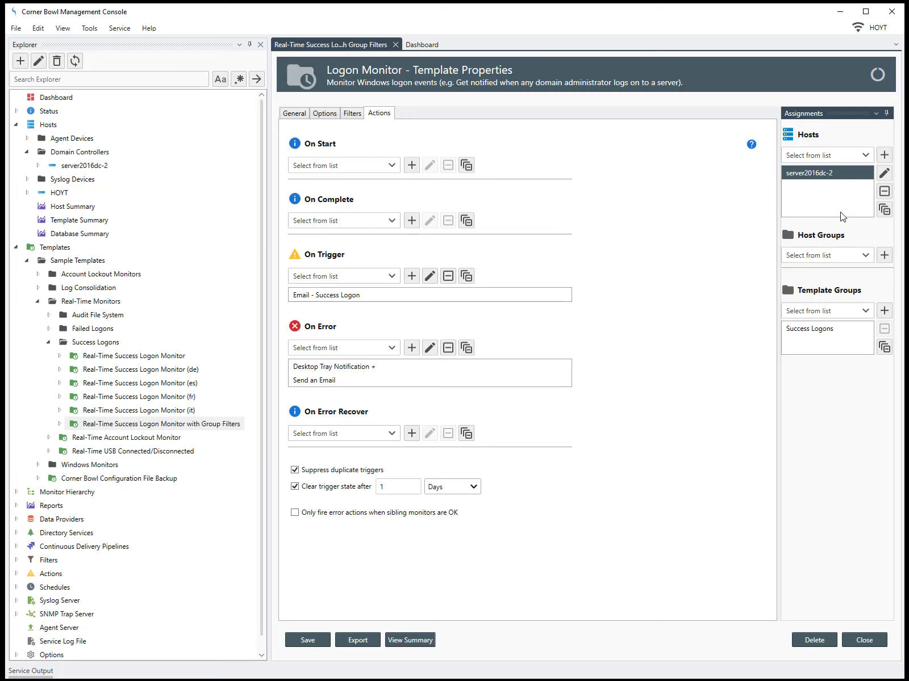
Assign the Domain Controllers host group instead, remove server2016dc-2, and save.
left_click(865, 256)
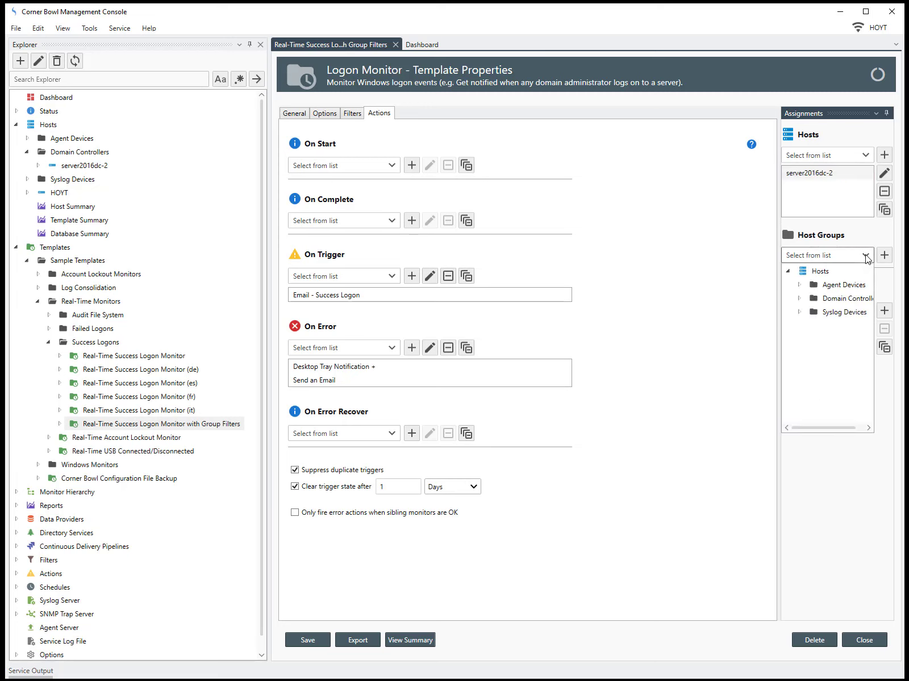
left_click(845, 299)
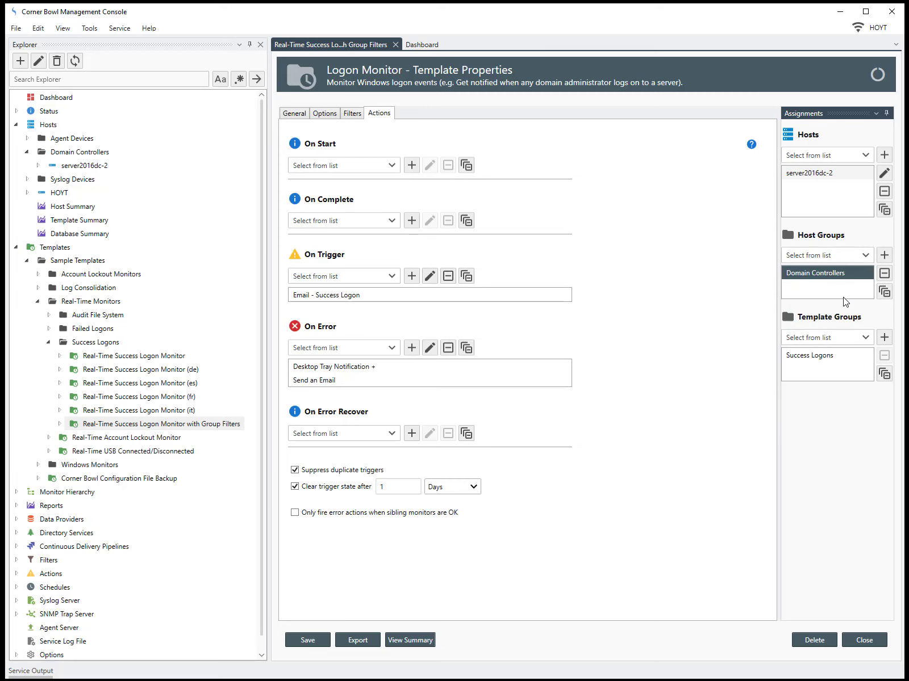
left_click(827, 173)
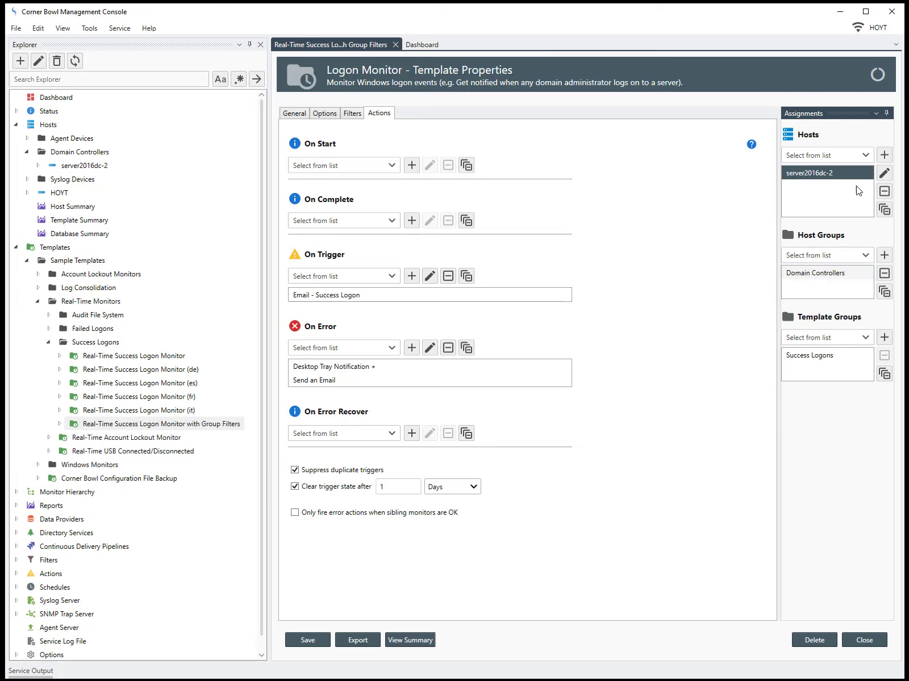
left_click(884, 192)
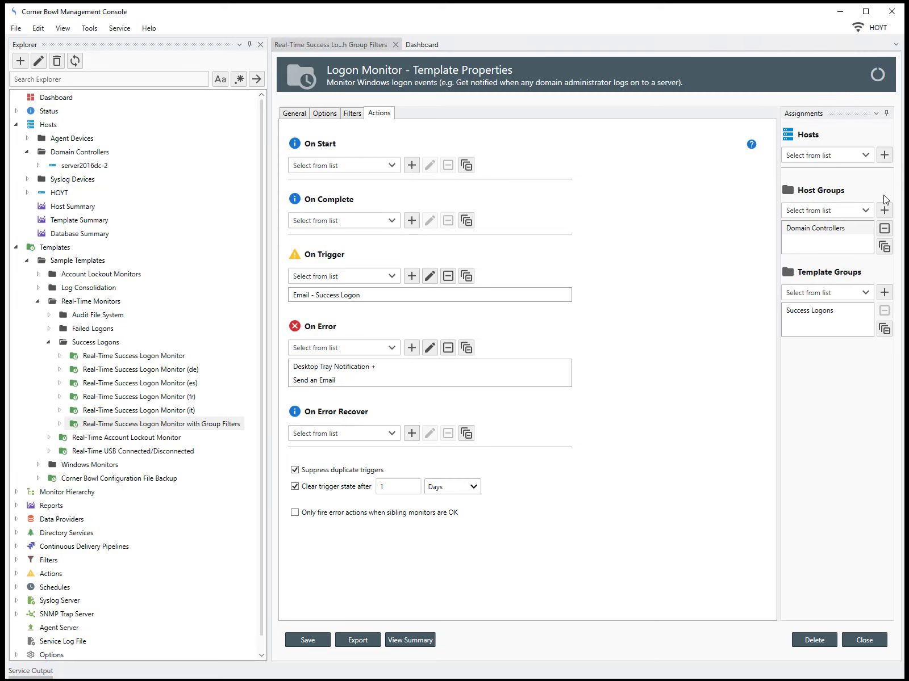
left_click(873, 640)
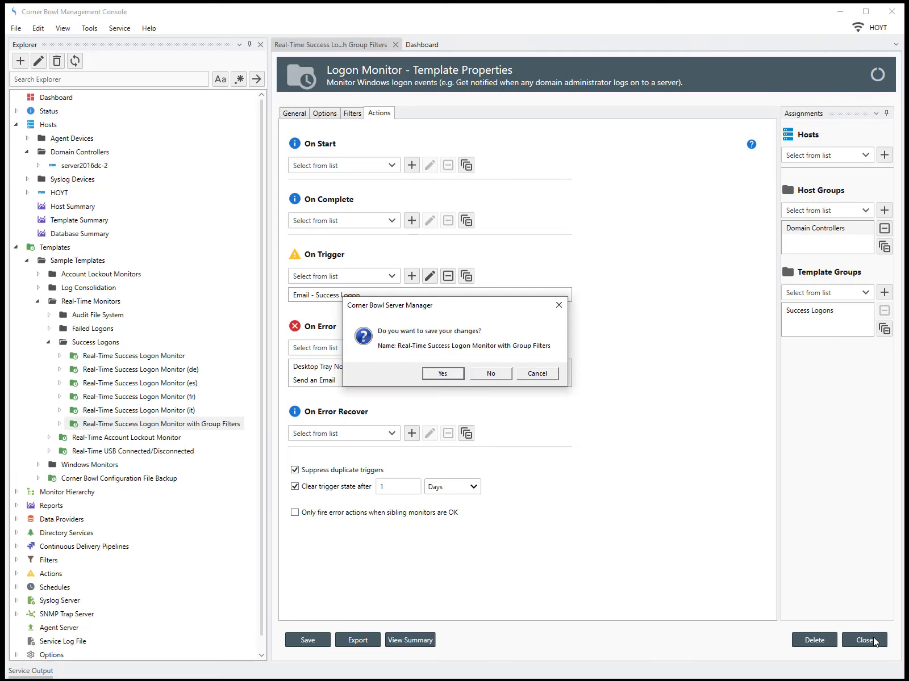
left_click(447, 375)
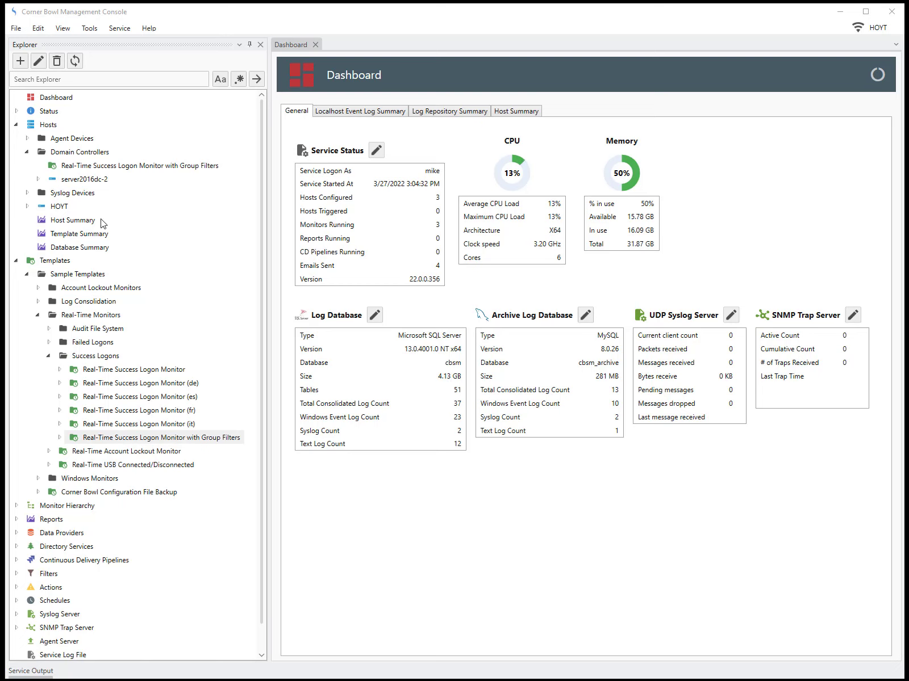
Watch server2016dc-2's Security log live from under its assigned monitor.
left_click(38, 179)
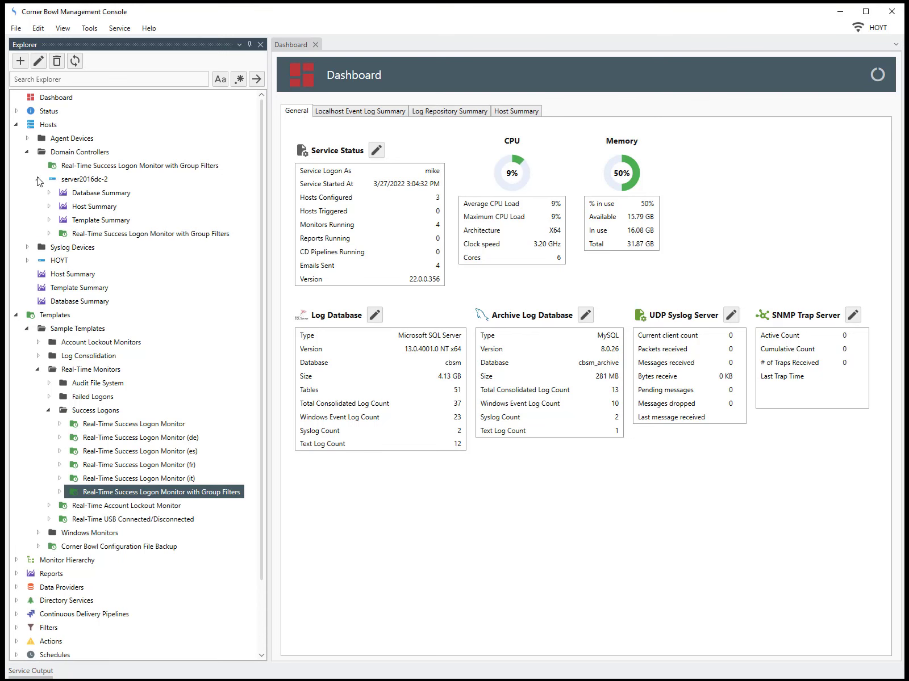
left_click(85, 234)
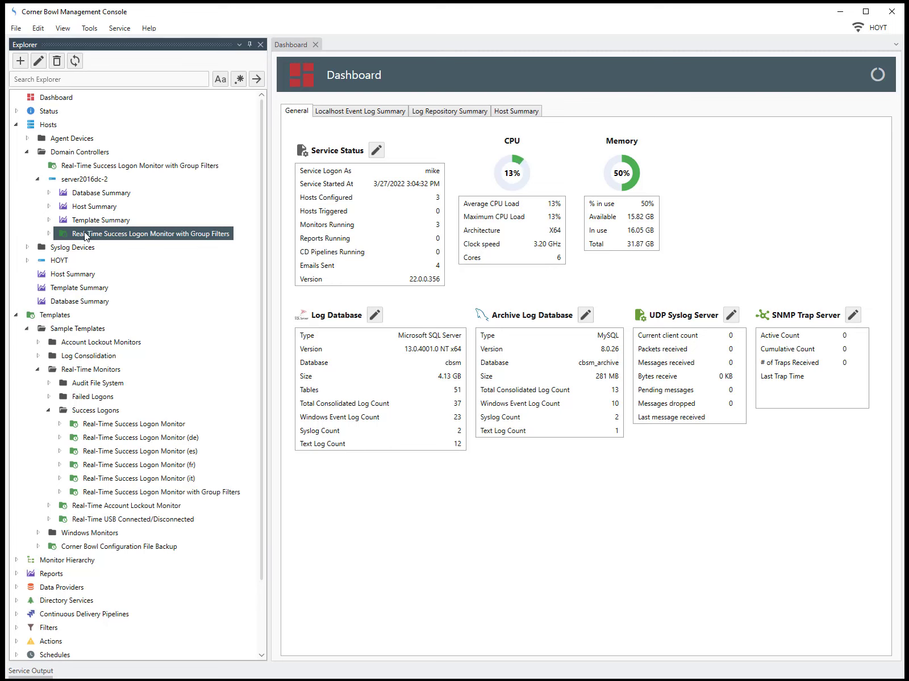
left_click(50, 234)
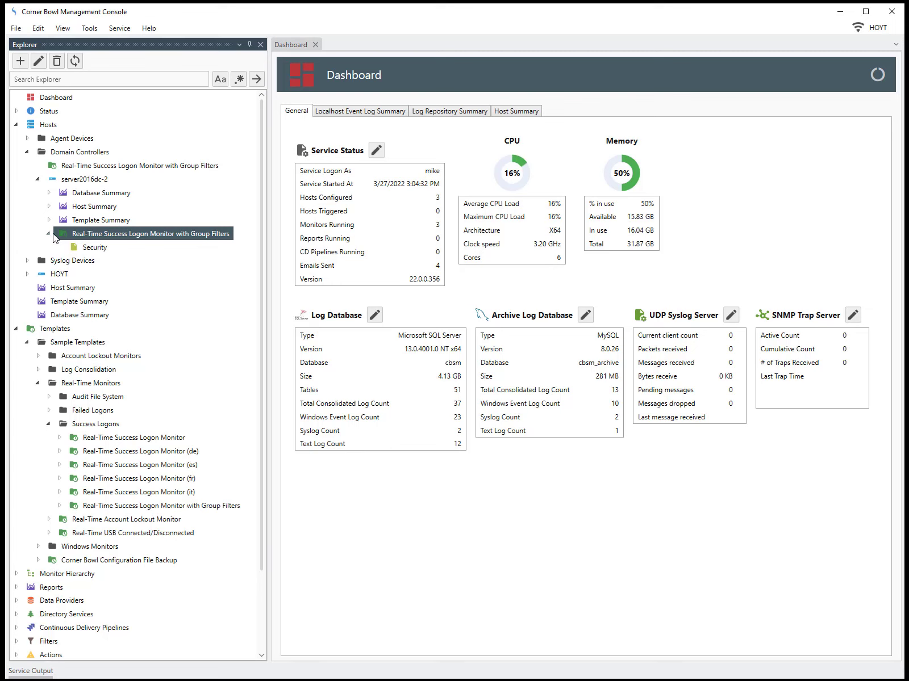
left_click(89, 250)
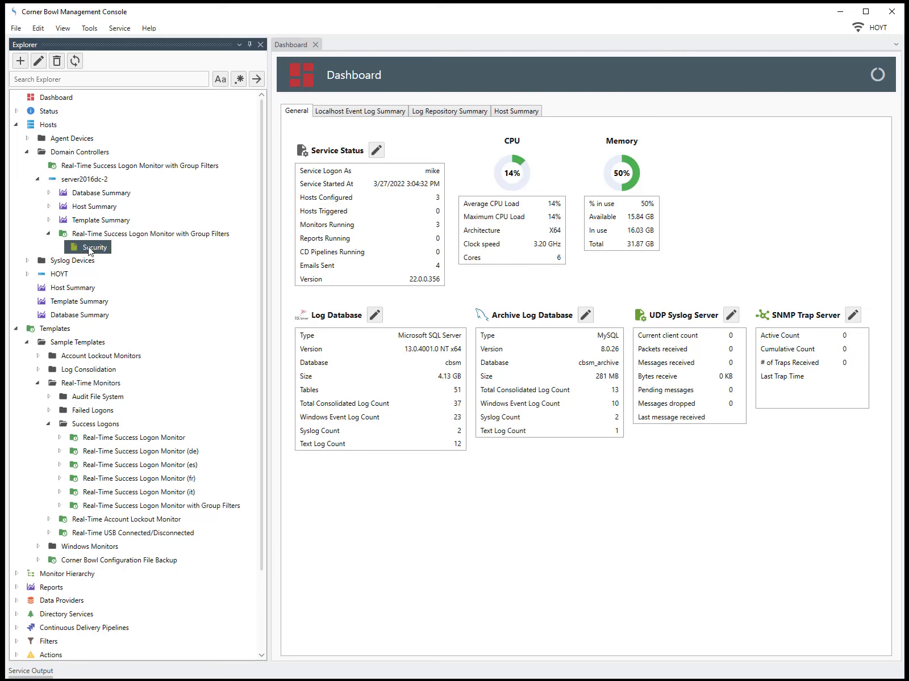
right_click(89, 250)
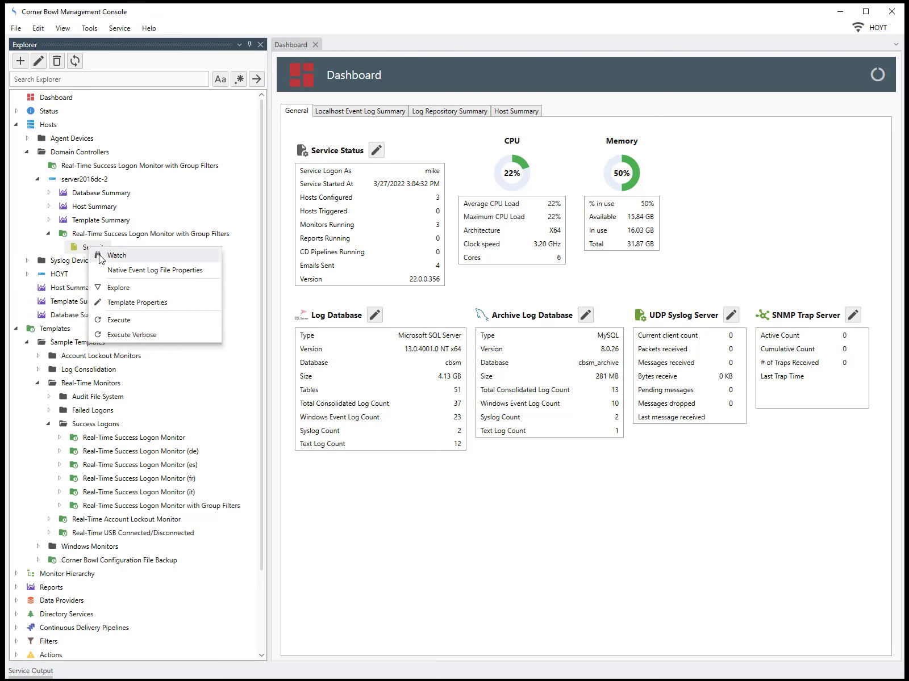
left_click(108, 264)
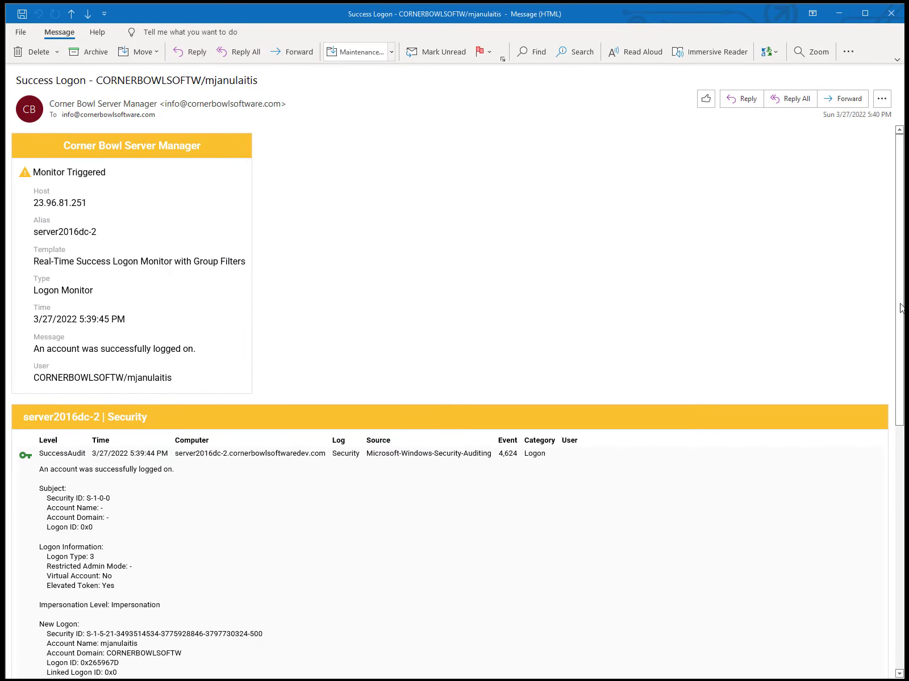
Scroll down through the event details of the Success Logon alert email.
left_click_drag(899, 304, 899, 547)
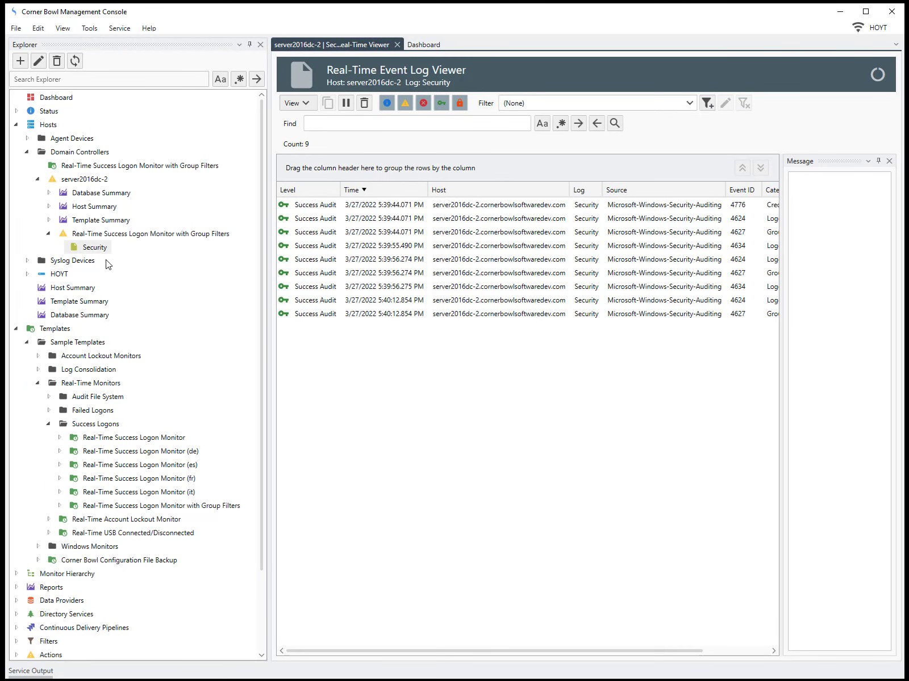
Explore the success logon monitor under server2016dc-2 to show its Status tab.
left_click(90, 235)
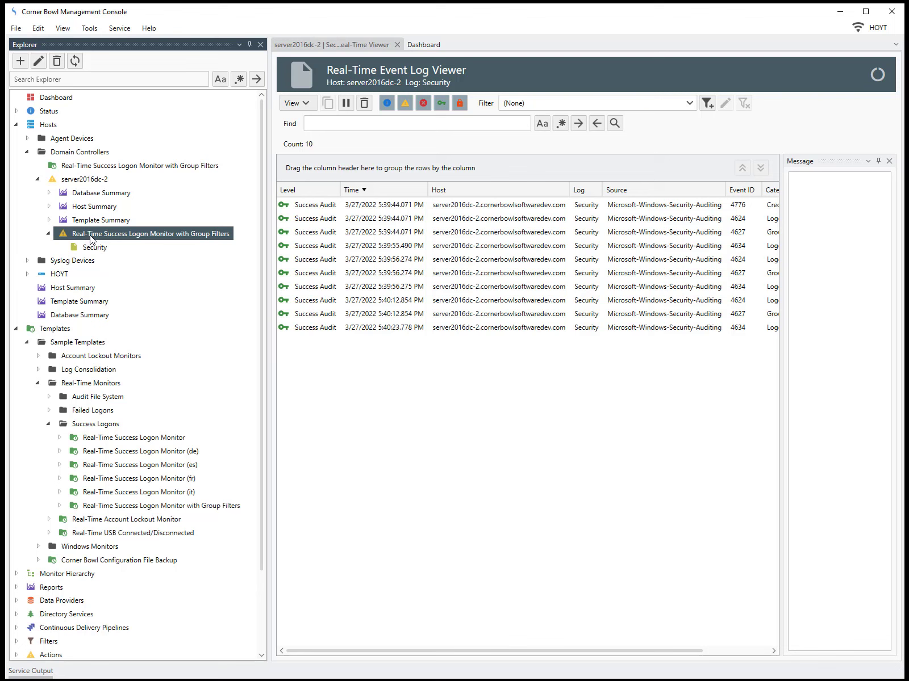
right_click(90, 236)
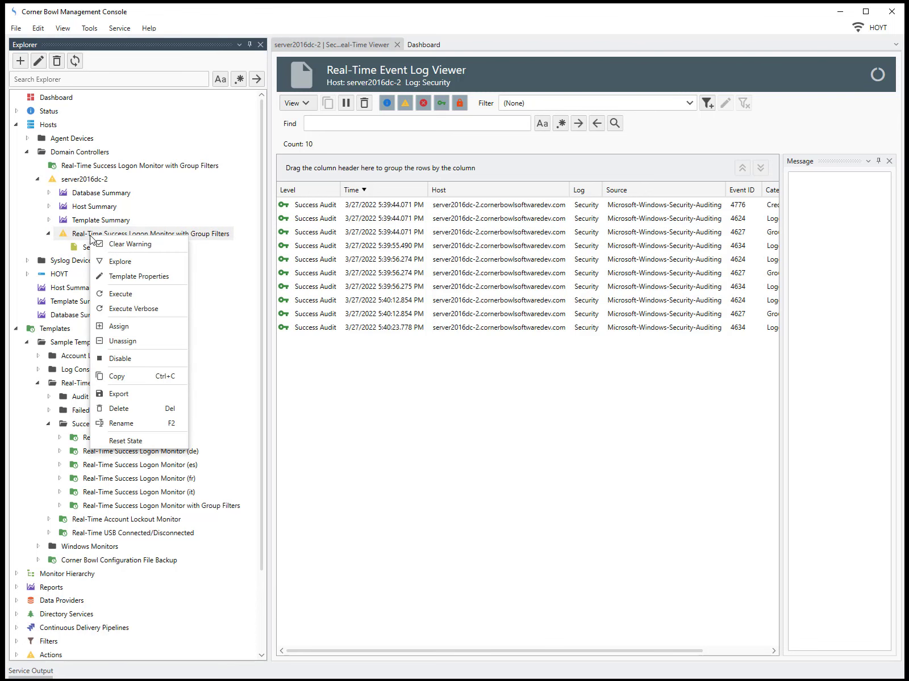
left_click(112, 263)
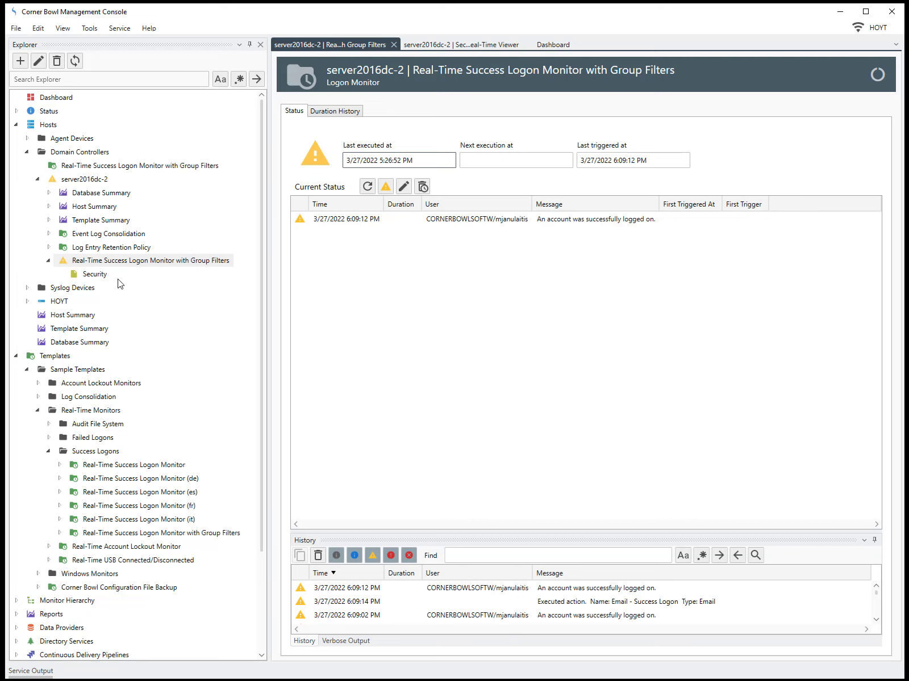
Collapse Domain Controllers and Templates, expand Sample Reports to Security Reports > Logon, and right-click Successful Logons Report.
left_click(17, 614)
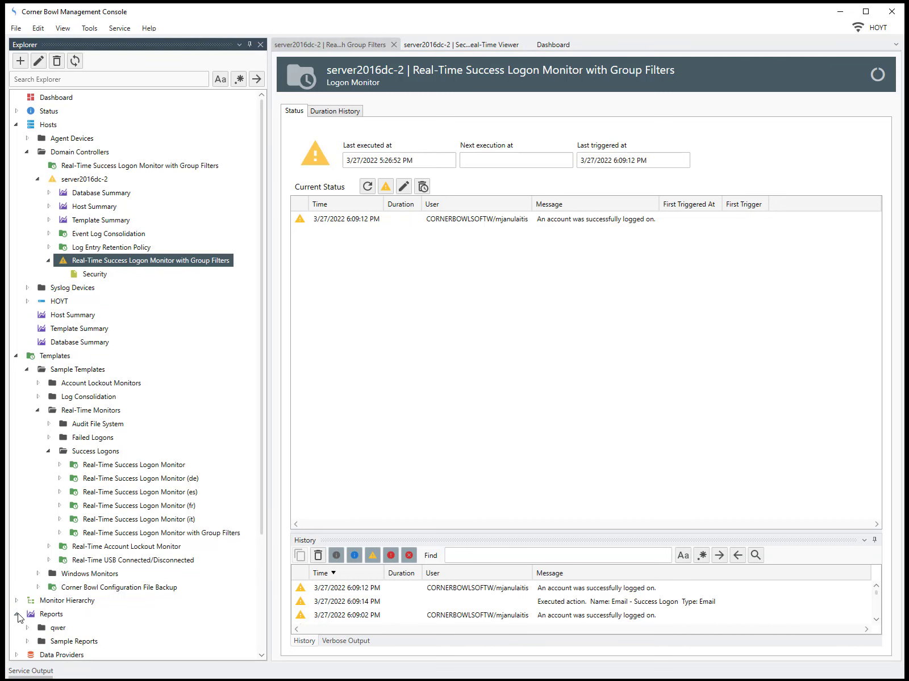
left_click(26, 642)
left_click(27, 152)
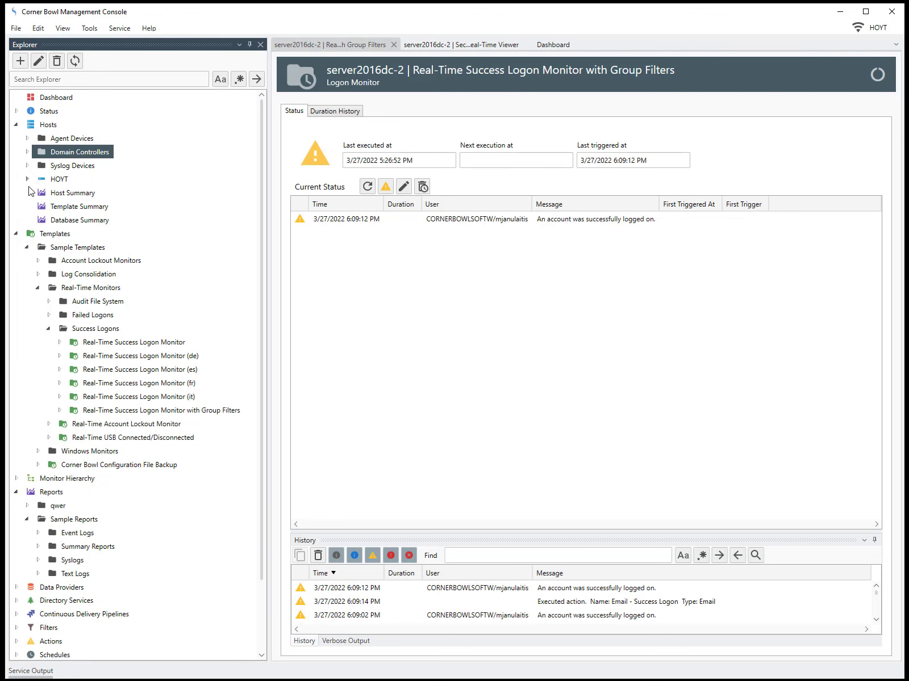
left_click(16, 234)
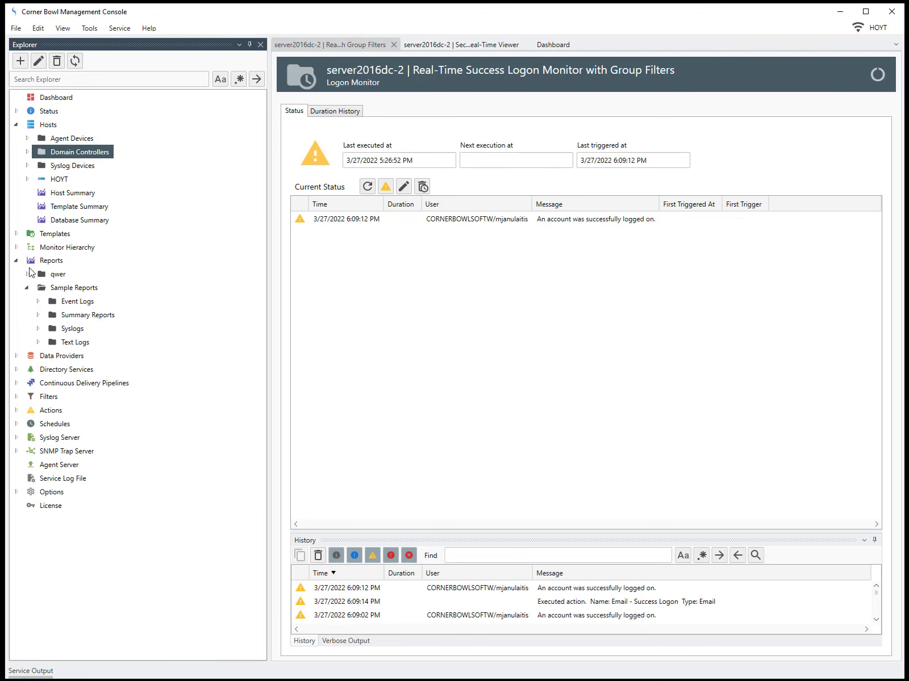
left_click(38, 302)
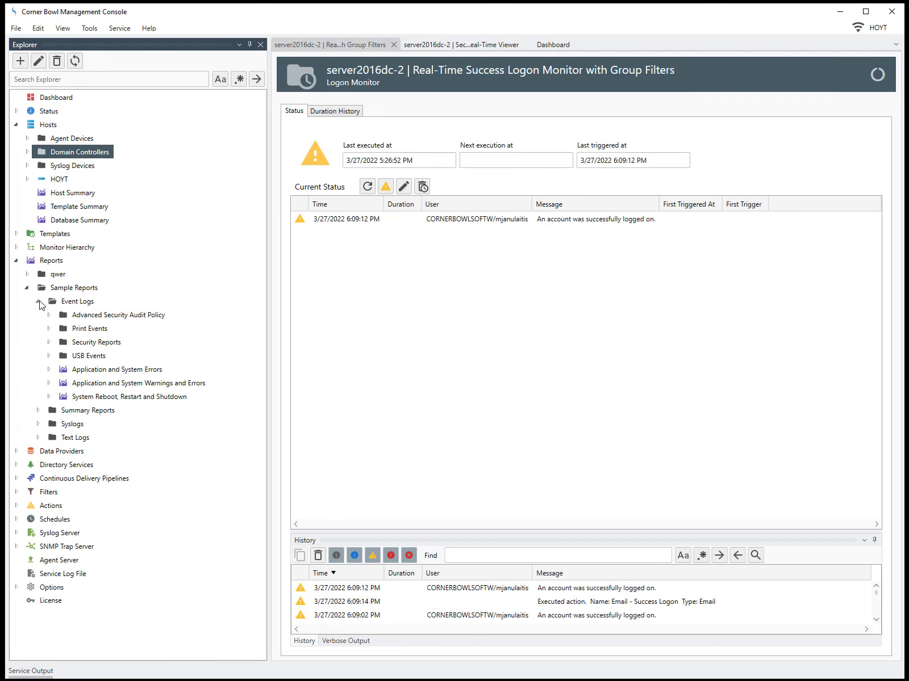
left_click(48, 343)
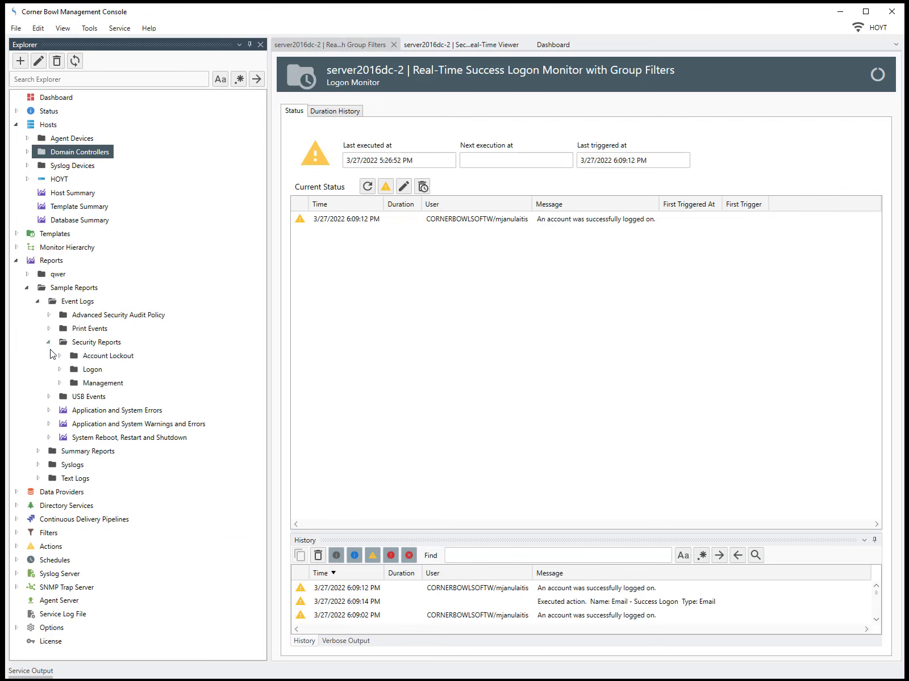
left_click(59, 369)
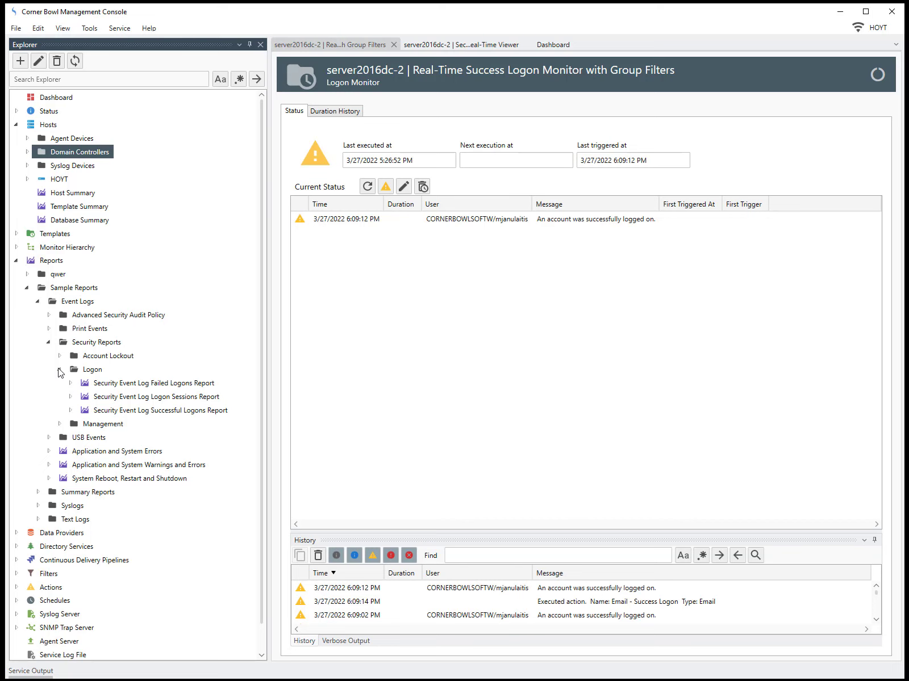
left_click(104, 409)
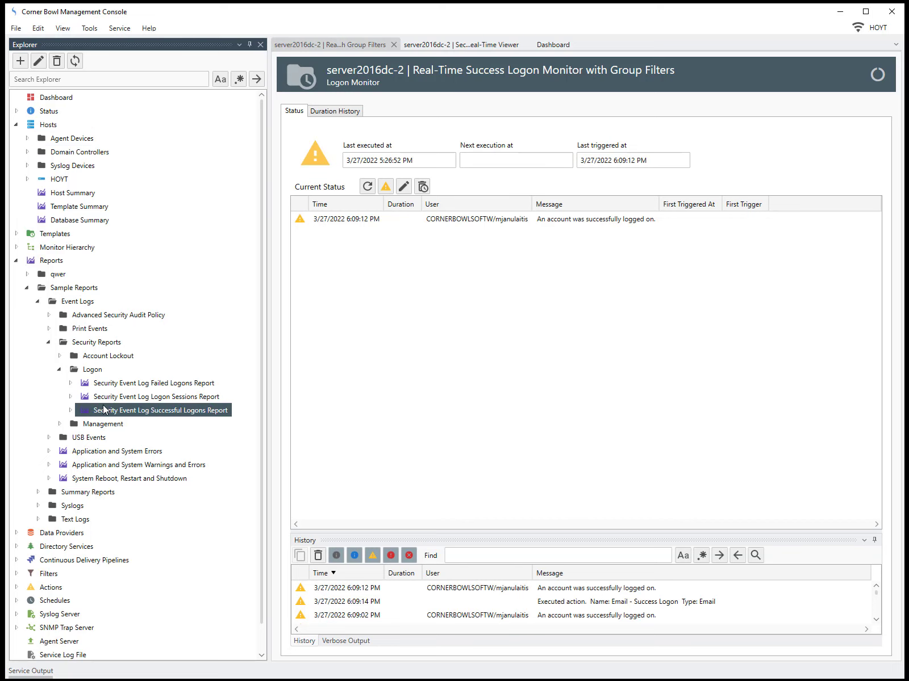
right_click(104, 410)
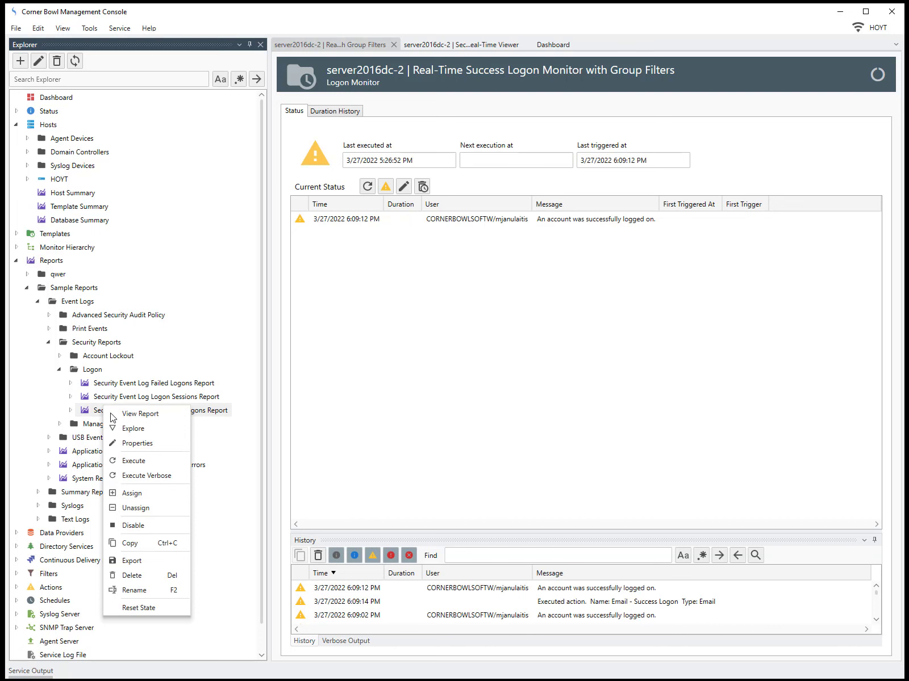
Review the Successful Logons Report's General, Assigned Logs, Options and Date/Time Range (Yesterday) settings.
left_click(128, 443)
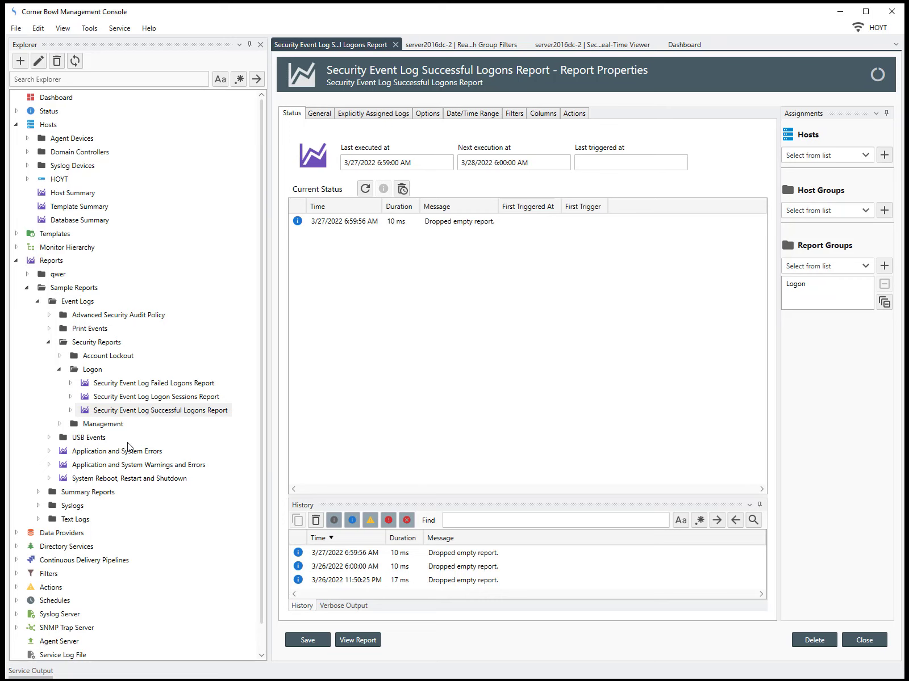
left_click(314, 114)
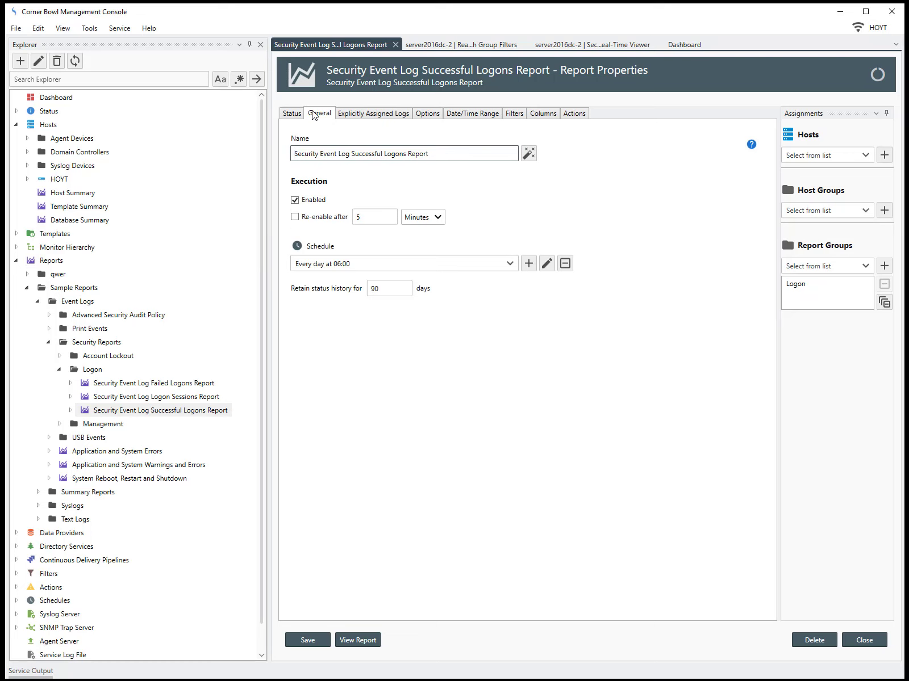
left_click(347, 116)
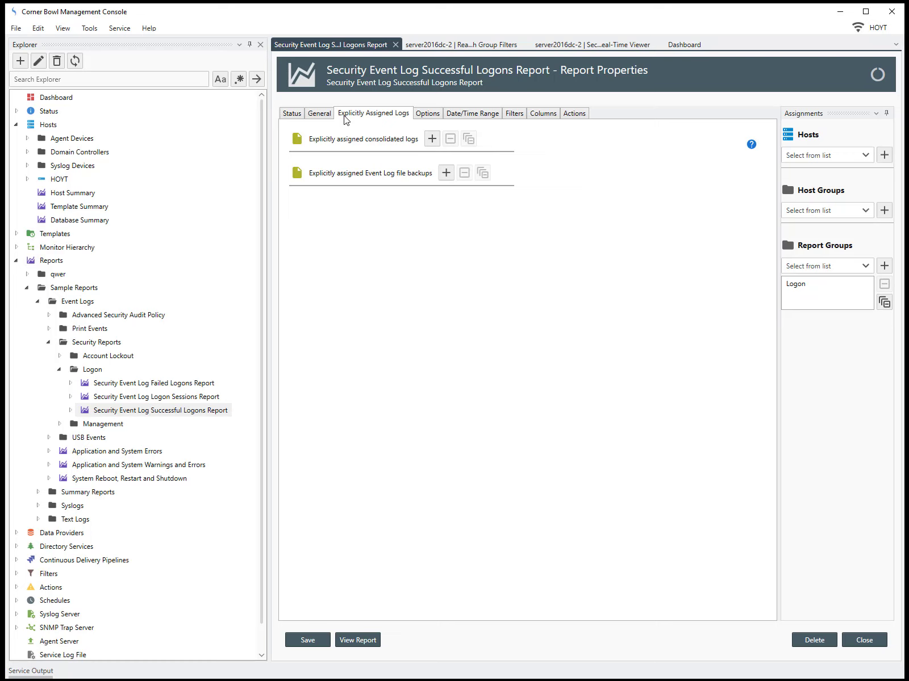
left_click(427, 115)
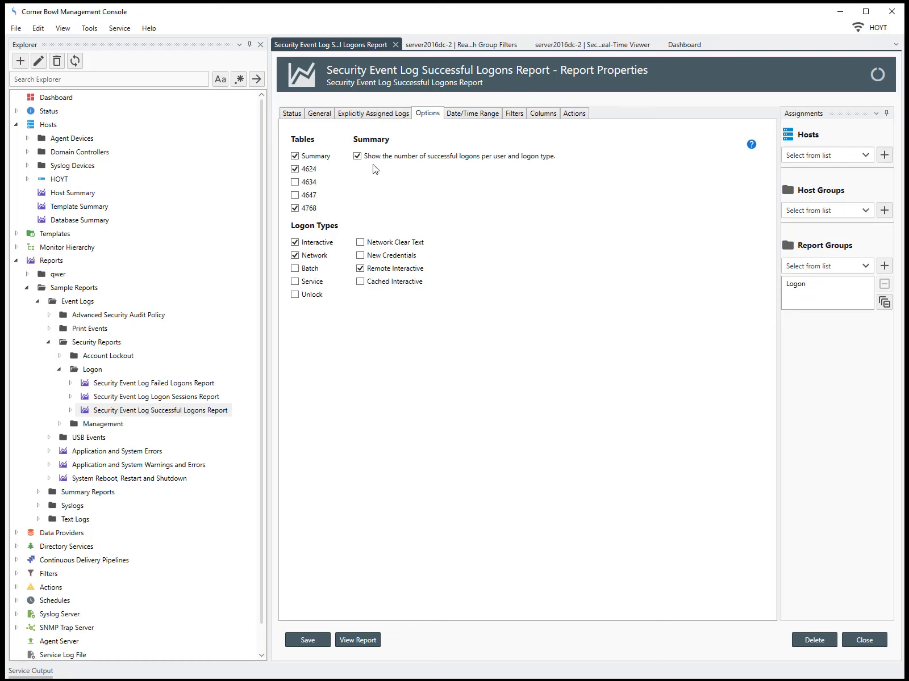
left_click(471, 114)
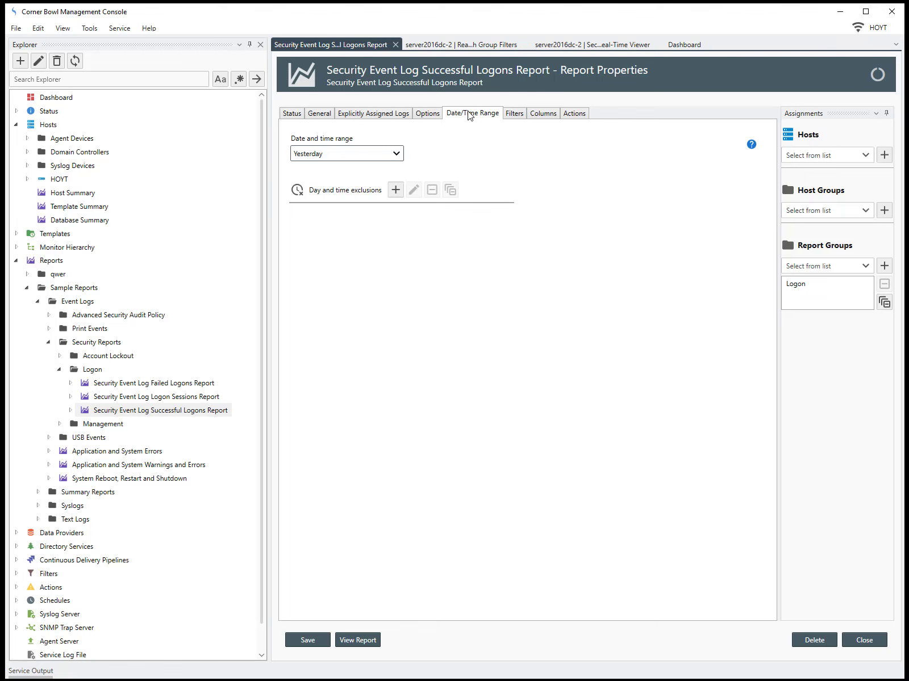
Check the report's Filters, then select Send an Email under On Complete on the Actions tab.
left_click(509, 116)
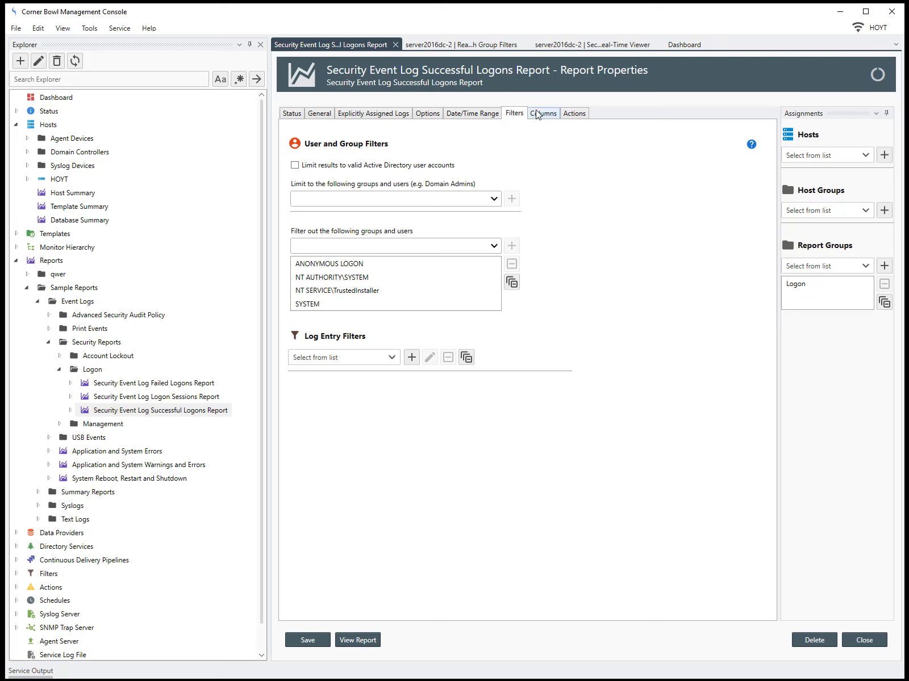
left_click(572, 117)
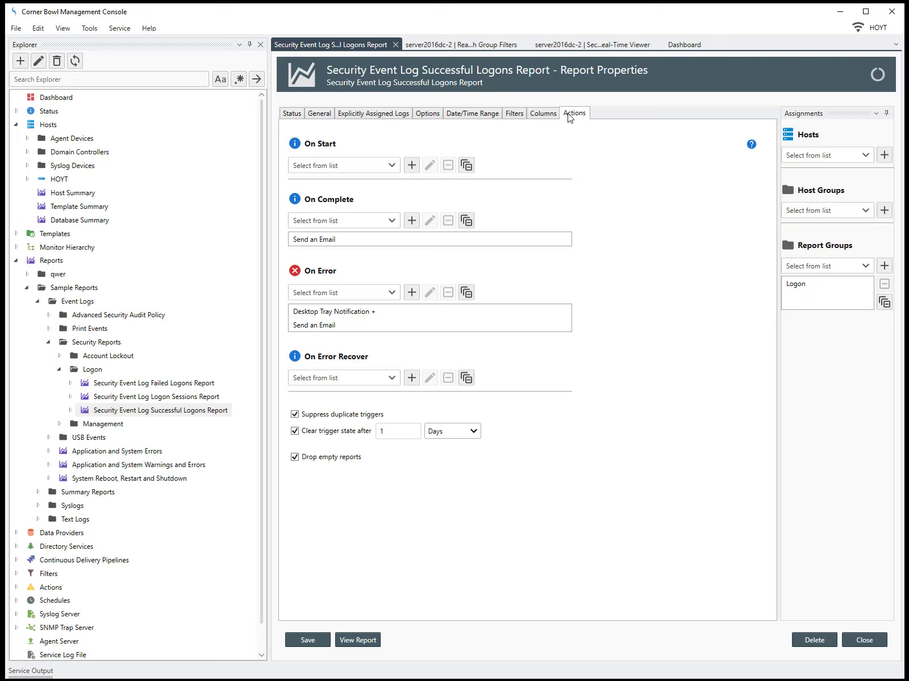
left_click(405, 239)
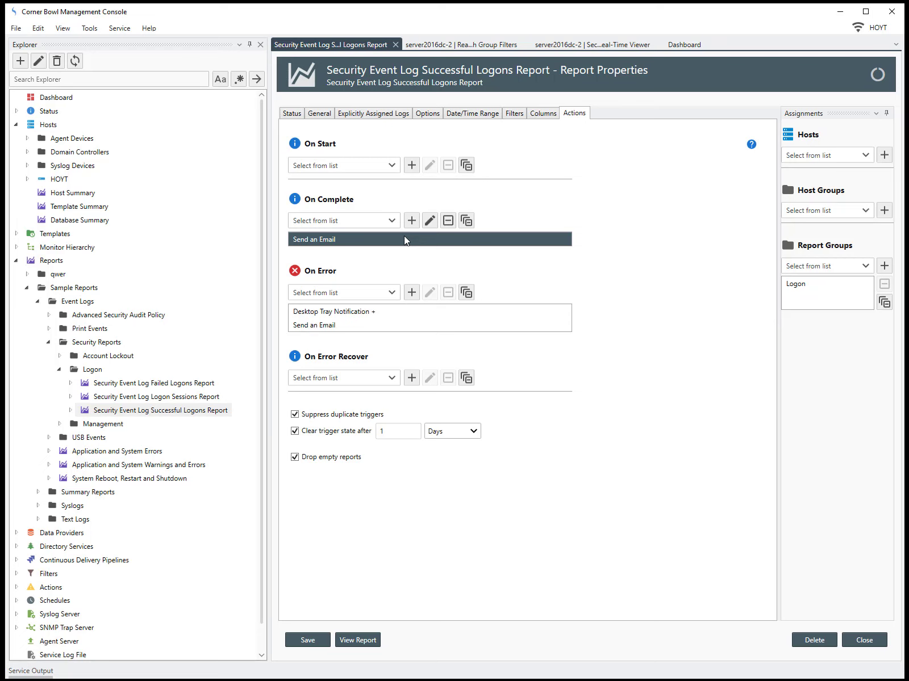
Add the company info address as the Send an Email recipient and save the change.
double_click(405, 239)
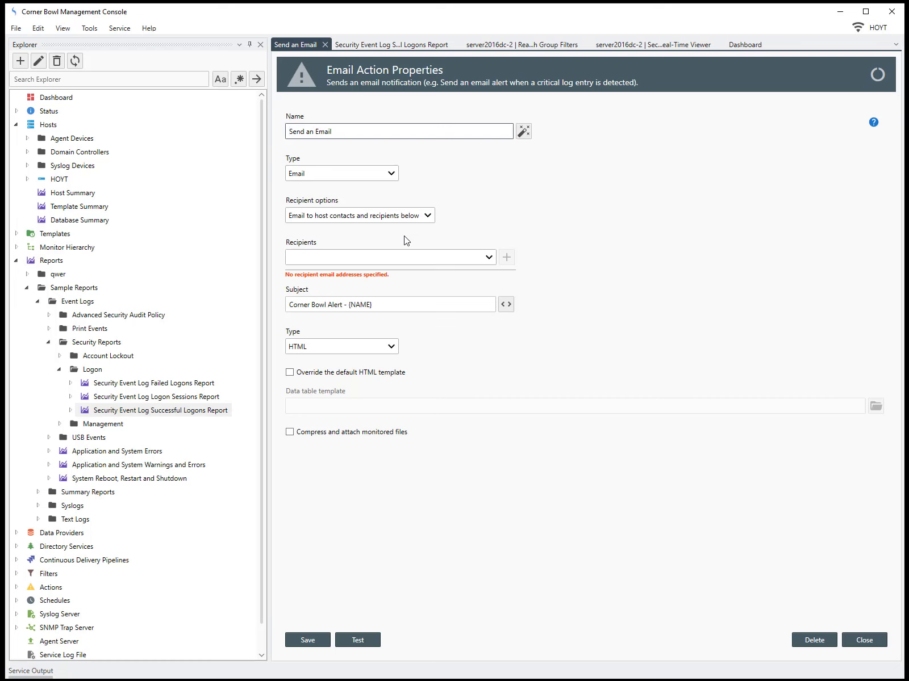
left_click(477, 259)
left_click(469, 275)
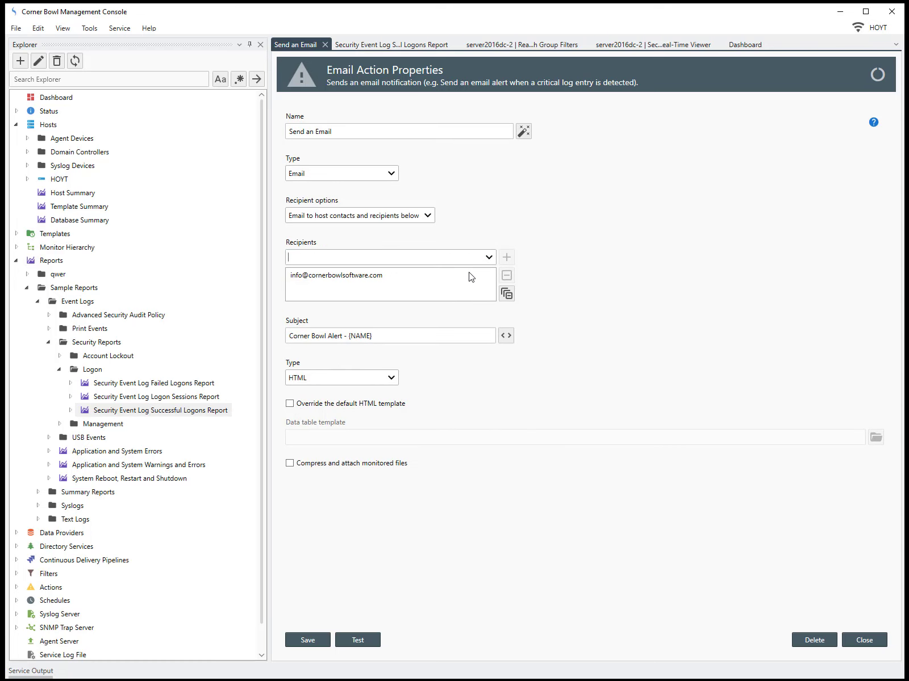
left_click(858, 638)
left_click(427, 374)
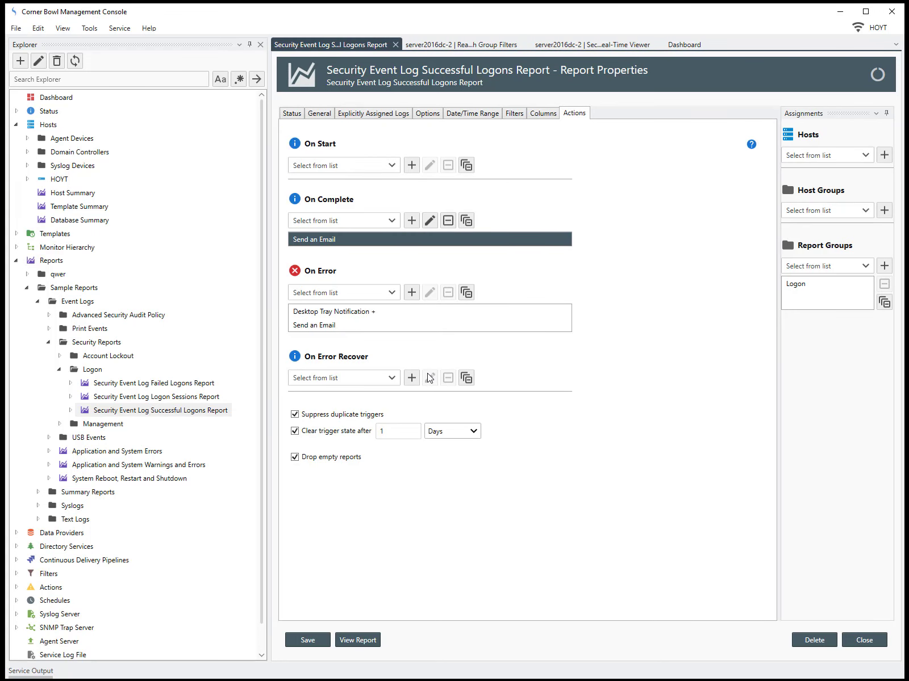
Assign host server2016dc-2 to the report, save it, and run View Report.
left_click(865, 156)
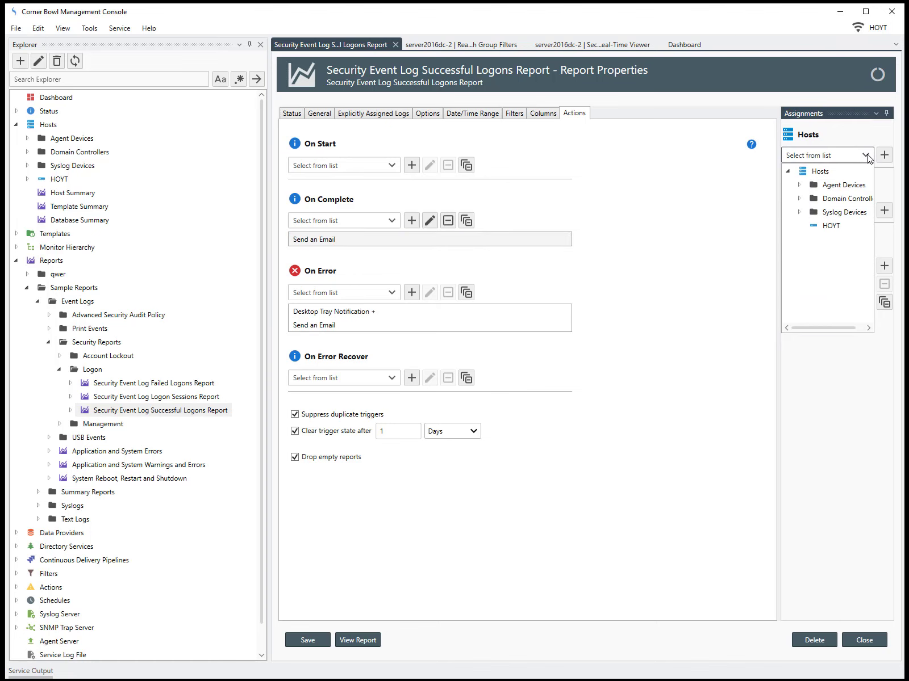
left_click(799, 199)
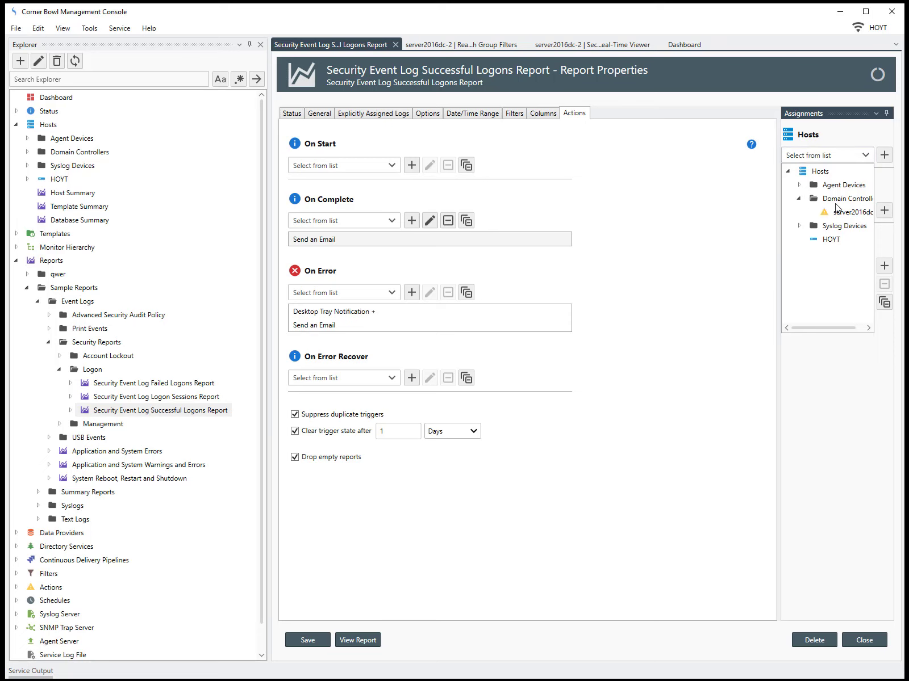
left_click(841, 213)
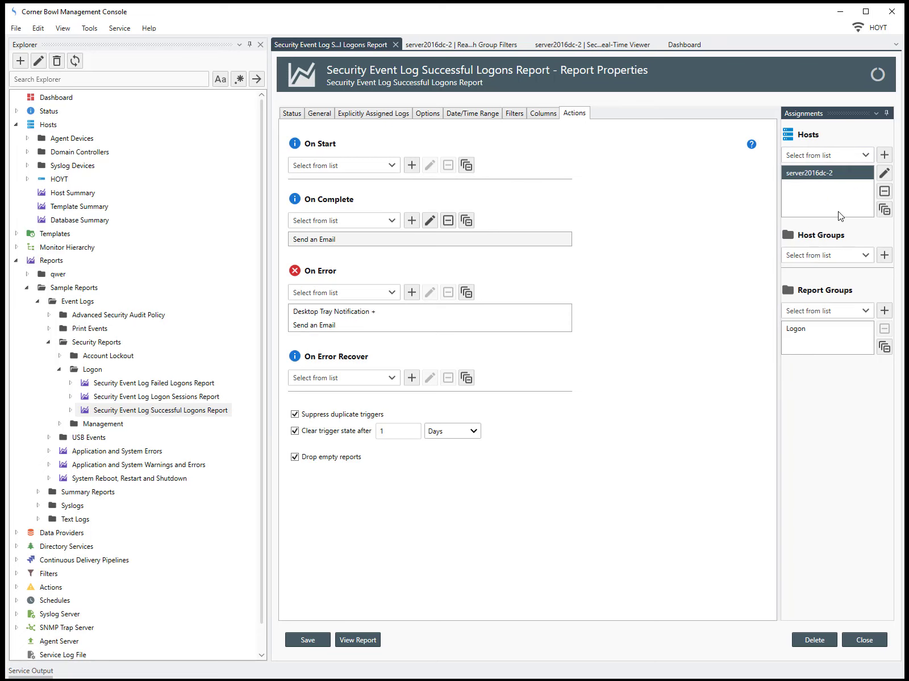
left_click(300, 640)
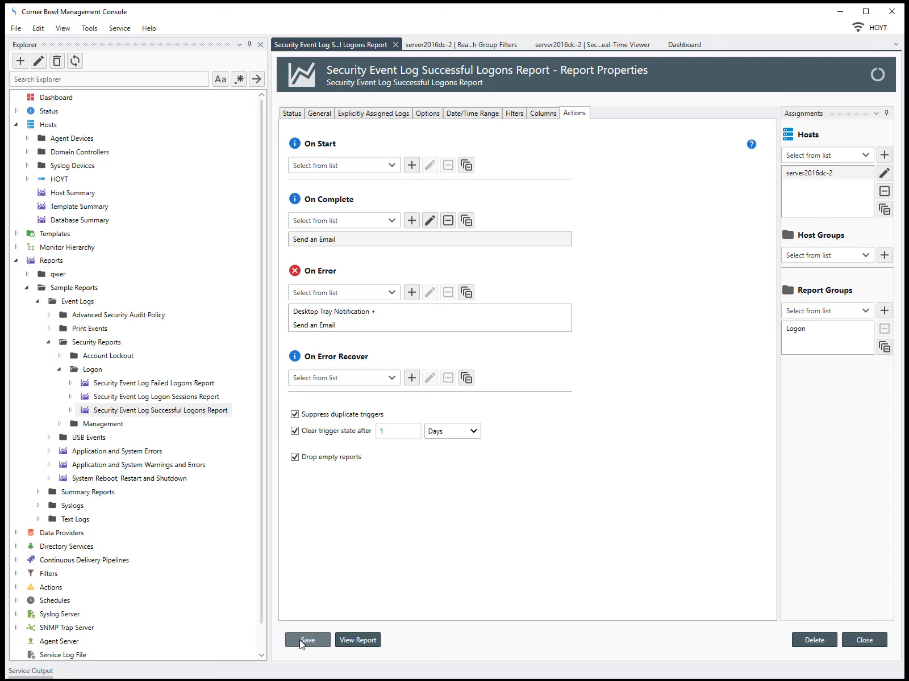
left_click(359, 640)
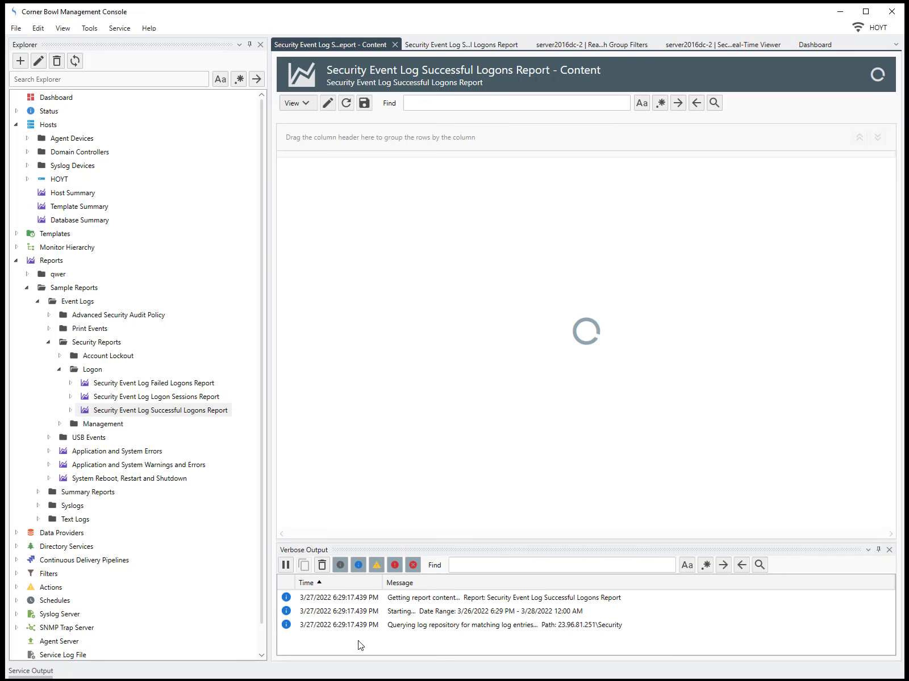